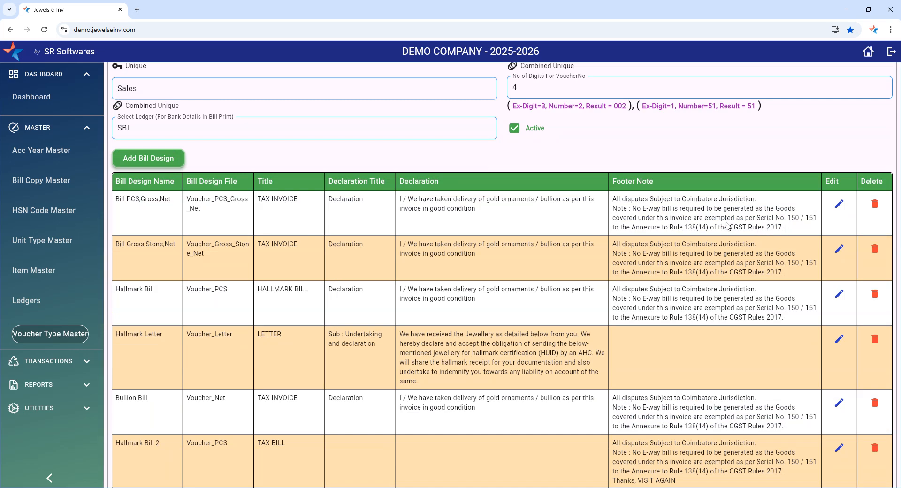
# View the Bill PCS,Gross,Net design of the Sales voucher type, highlight its design name, and close it without saving
pyautogui.scroll(2, 265, 243)
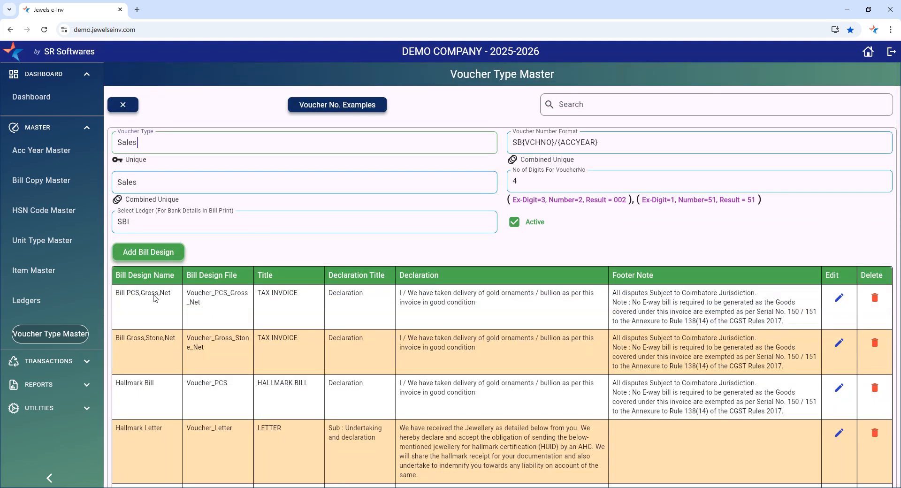
pyautogui.scroll(-1, 157, 294)
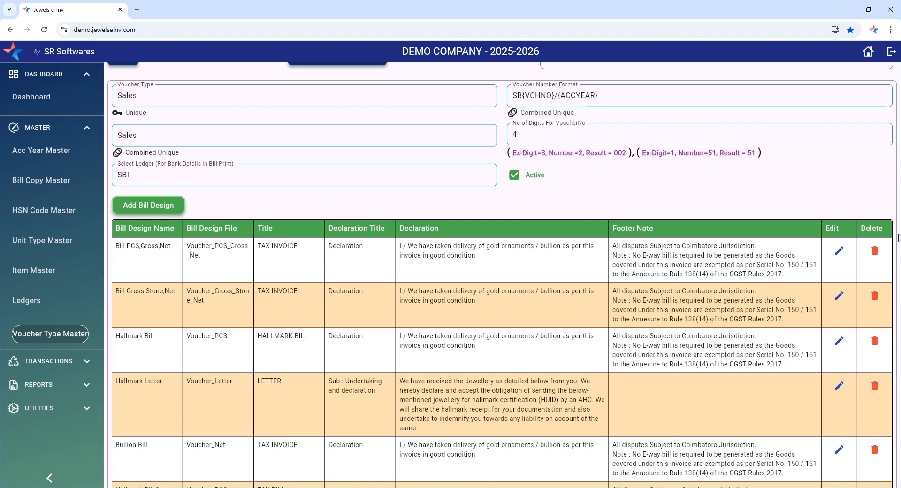
pyautogui.click(838, 251)
pyautogui.hotkey('shift', 'Left')
pyautogui.hotkey('shift', 'Left')
pyautogui.hotkey('shift', 'Left')
pyautogui.hotkey('shift', 'Left')
pyautogui.hotkey('shift', 'Left')
pyautogui.hotkey('shift', 'Left')
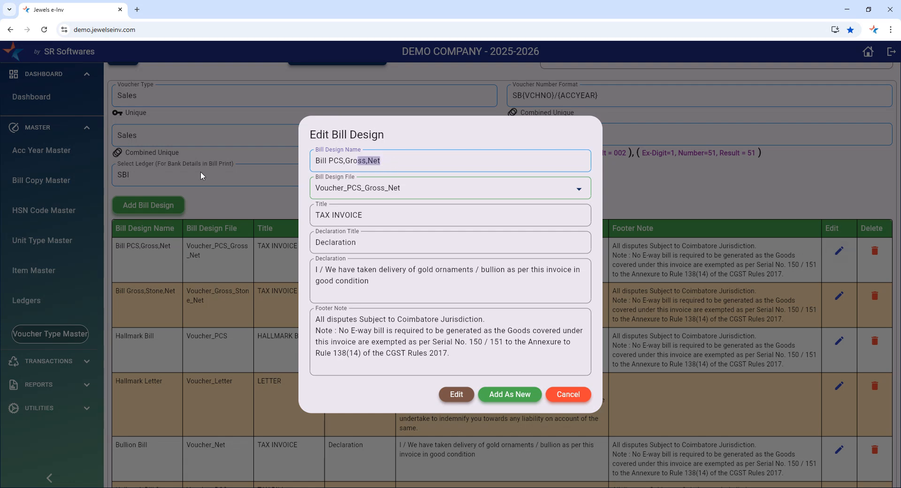
pyautogui.hotkey('shift', 'Home')
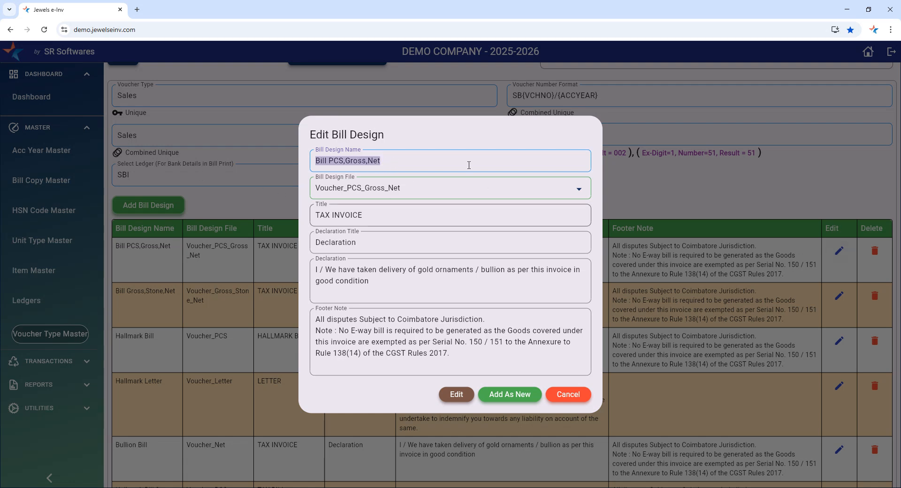
pyautogui.click(567, 394)
# Look over the Sales voucher type's bill designs and open the ICICI sales voucher dated 20-05-2025
pyautogui.scroll(-2, 141, 356)
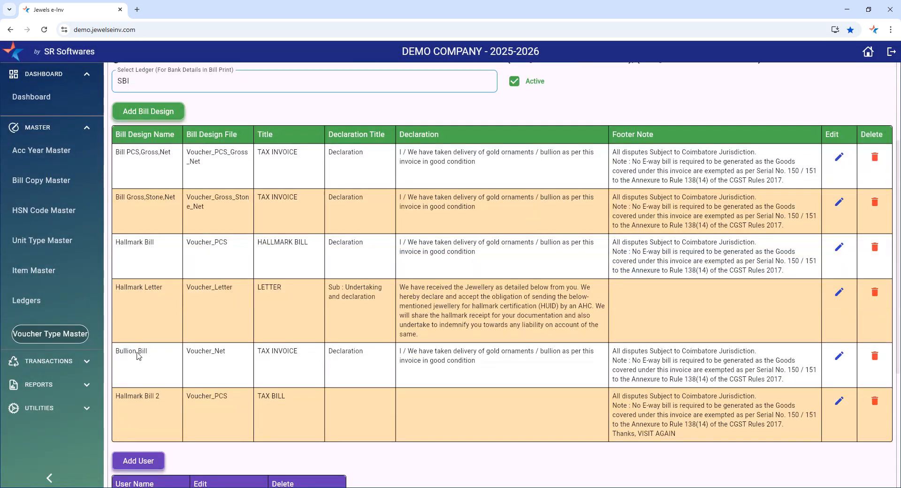
pyautogui.scroll(1, 158, 276)
pyautogui.scroll(2, 158, 277)
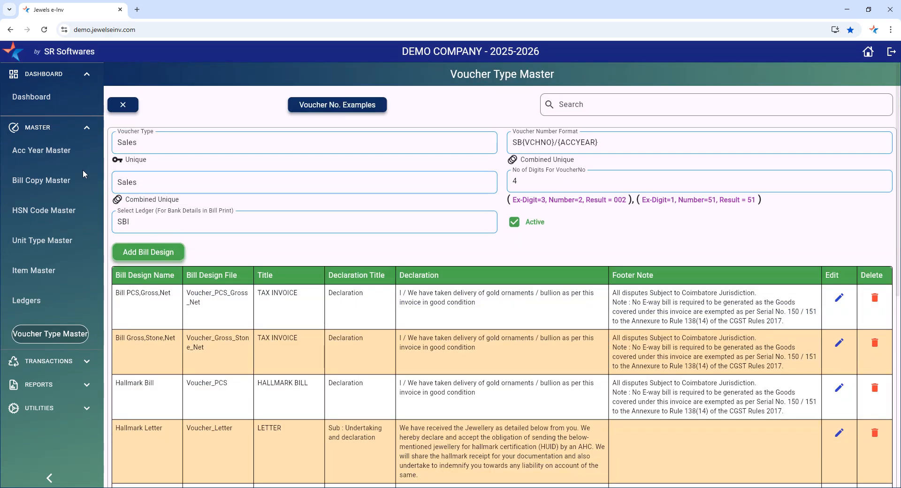
pyautogui.click(56, 363)
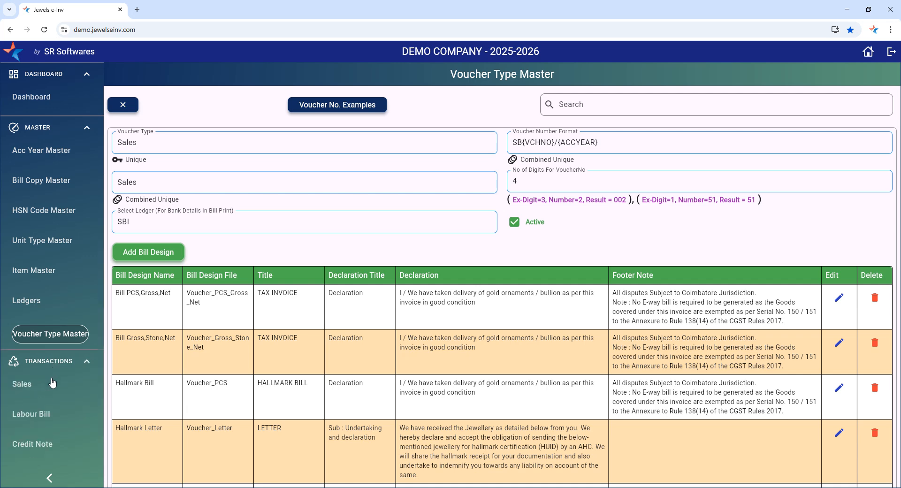
pyautogui.click(29, 386)
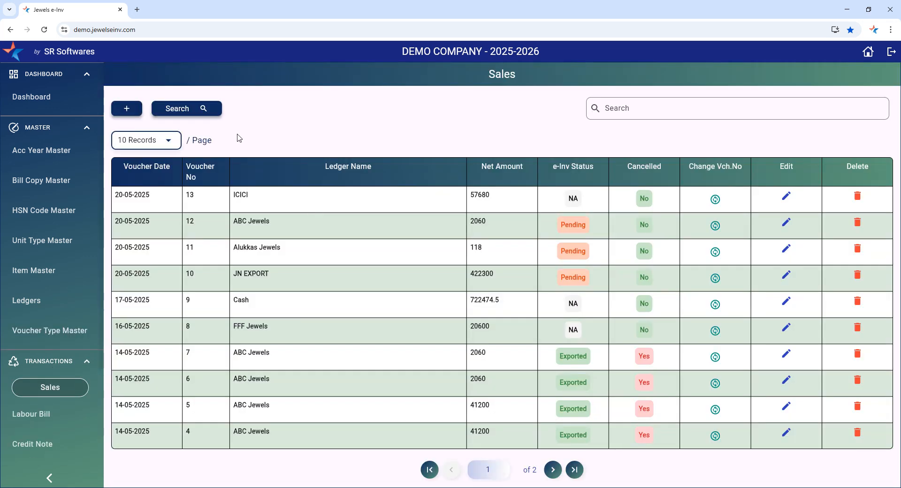
pyautogui.click(786, 196)
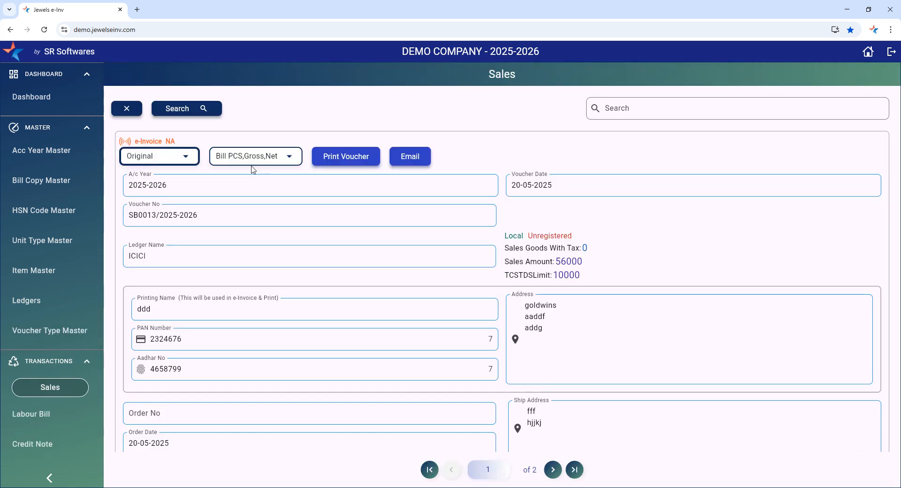
# Show the bill designs and the bill copy types offered for printing this sales voucher, keeping the current selections
pyautogui.click(248, 161)
pyautogui.scroll(-1, 255, 223)
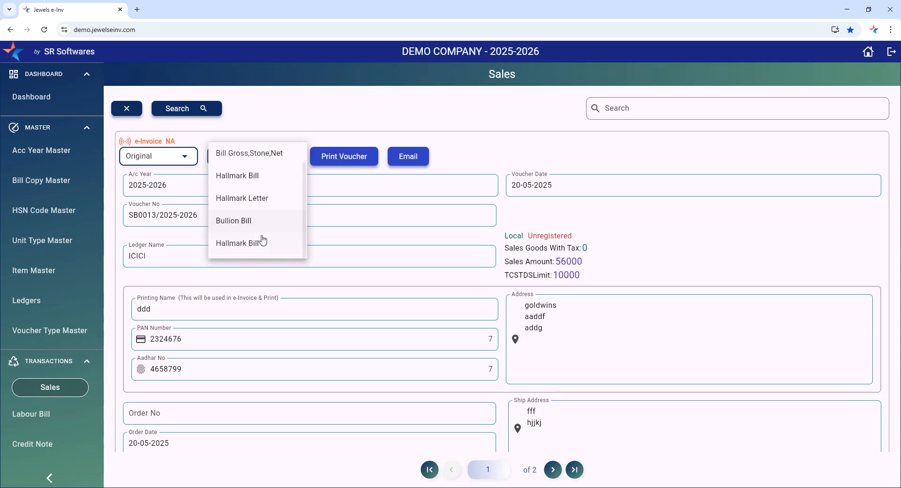
pyautogui.scroll(1, 262, 229)
pyautogui.click(165, 170)
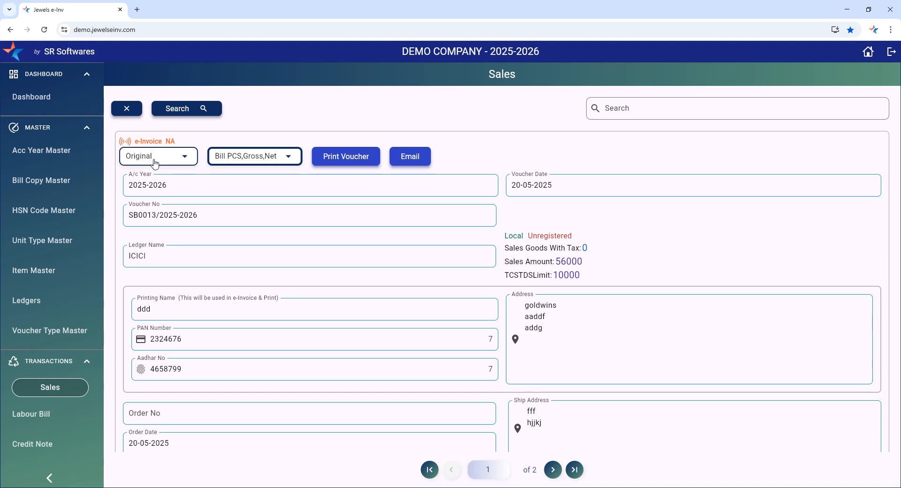
pyautogui.click(155, 163)
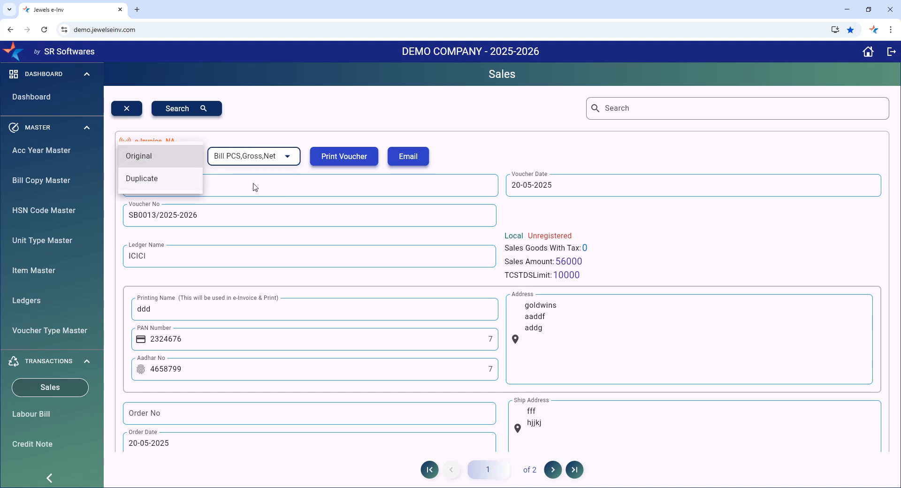
pyautogui.click(253, 163)
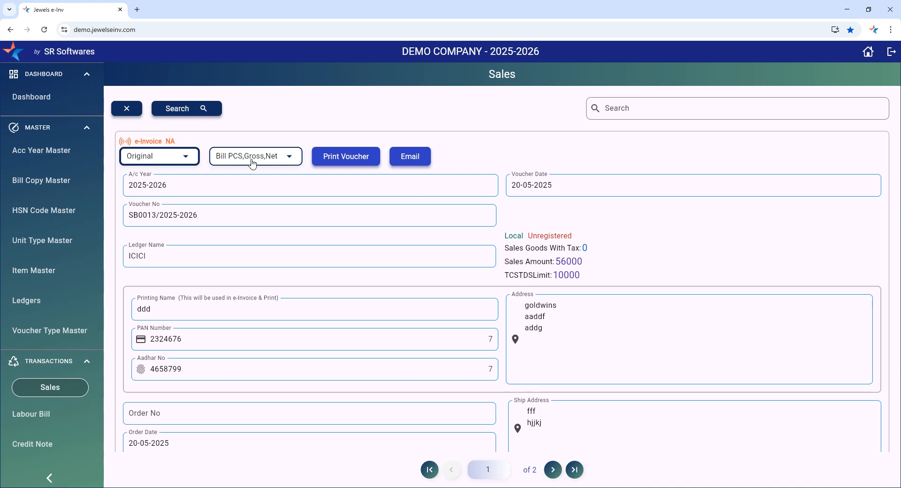
# Reopen the Sales voucher type in Voucher Type Master, review its full list of bill designs, and close the record
pyautogui.click(52, 362)
pyautogui.click(45, 133)
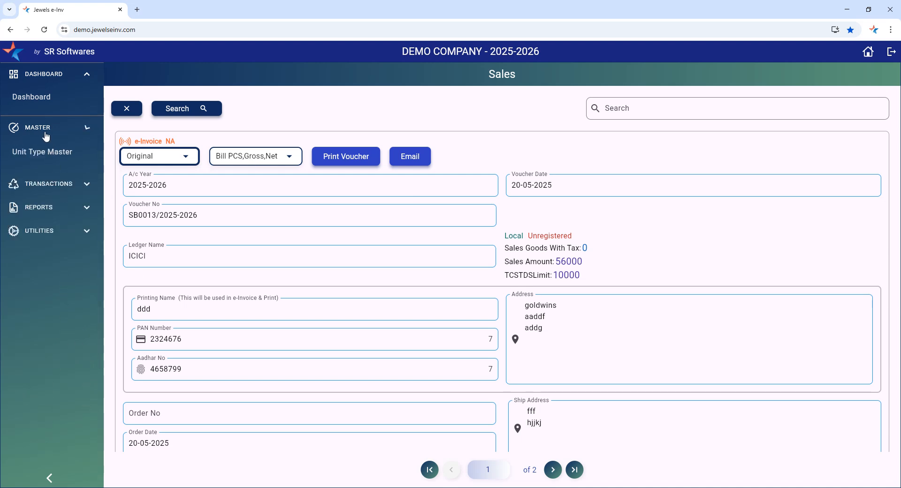
pyautogui.click(47, 151)
pyautogui.click(36, 130)
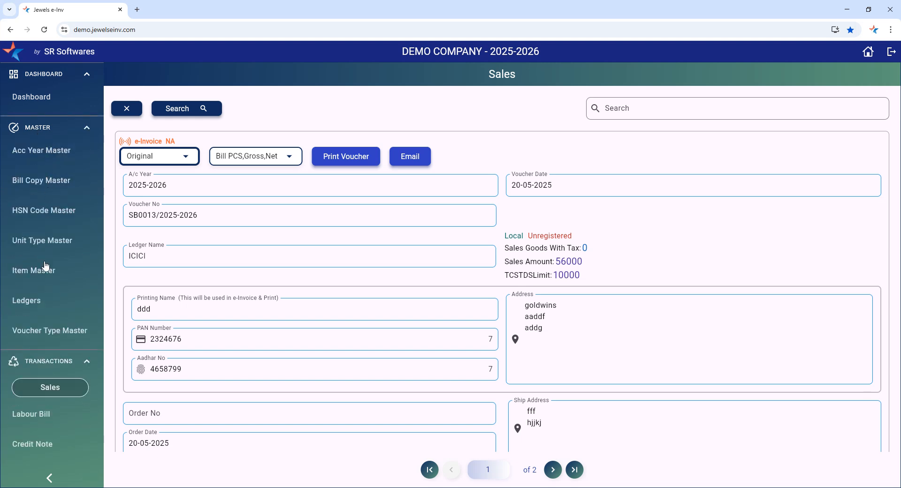
pyautogui.click(52, 334)
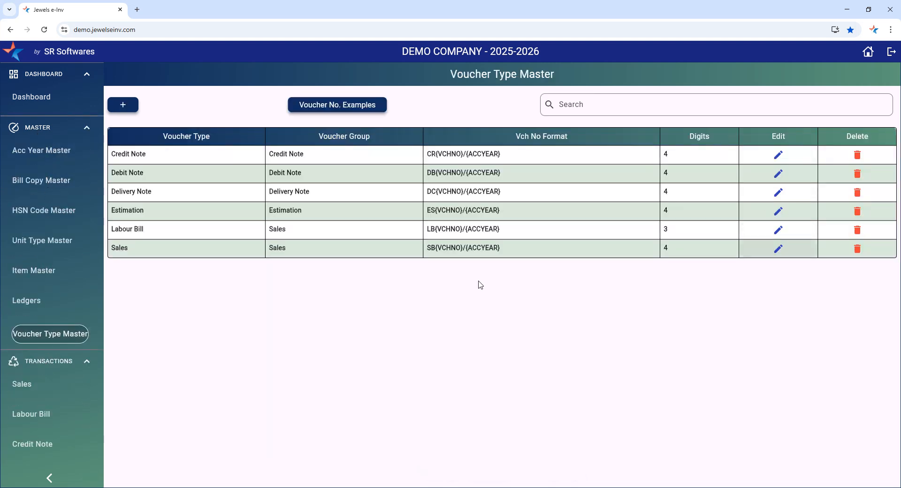
pyautogui.click(778, 248)
pyautogui.scroll(-3, 161, 164)
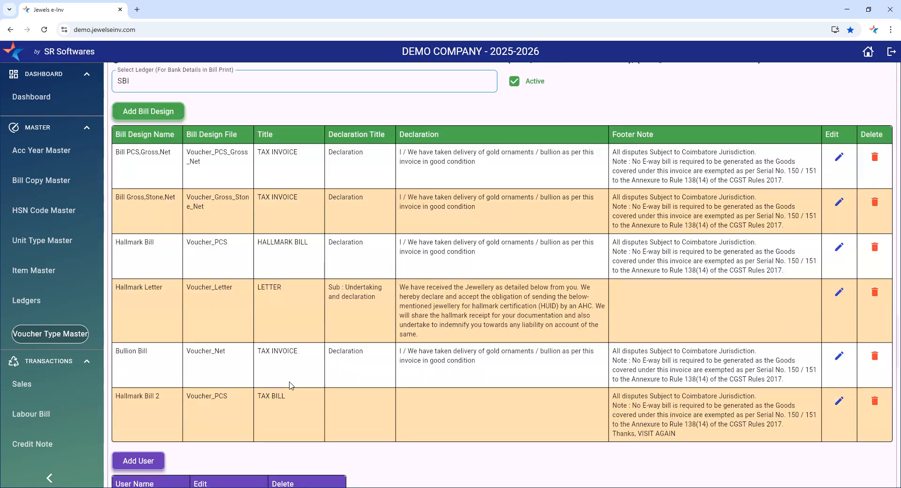
pyautogui.scroll(5, 405, 397)
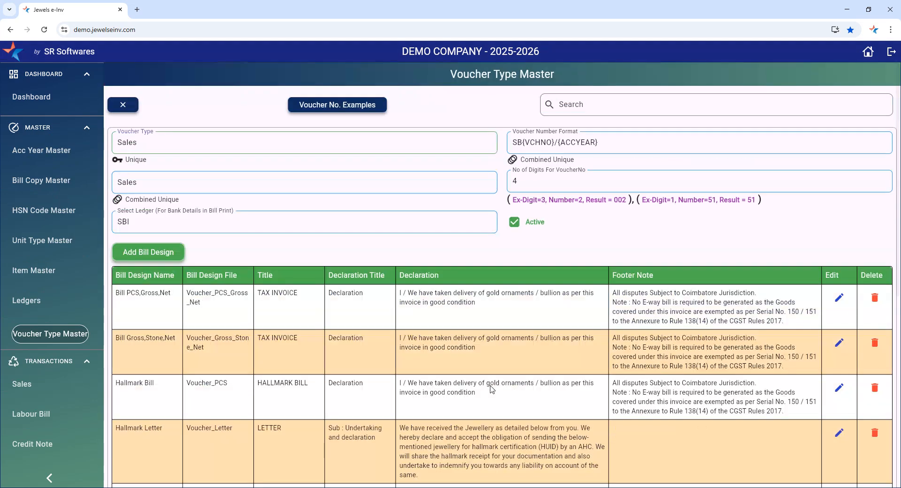
pyautogui.click(123, 104)
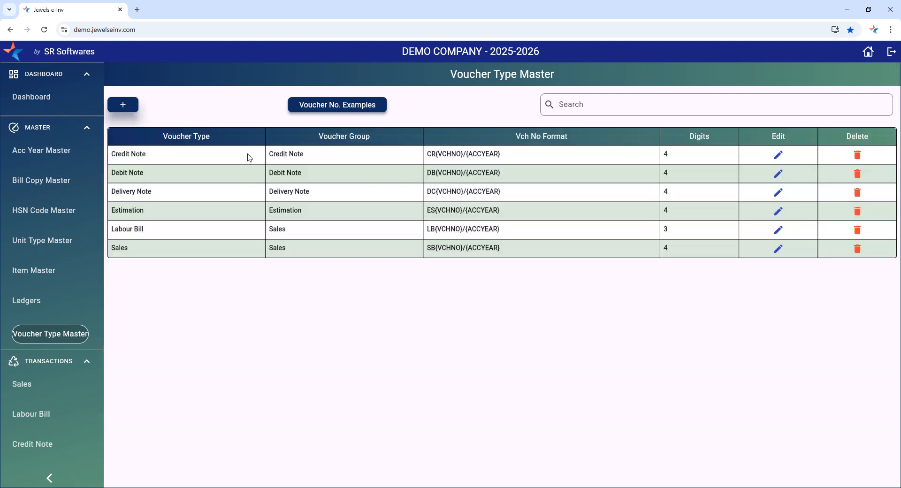
# Review the Labour Bill voucher type's bill designs and compare them with the print designs offered in the ABC Jewels labour bill
pyautogui.click(778, 229)
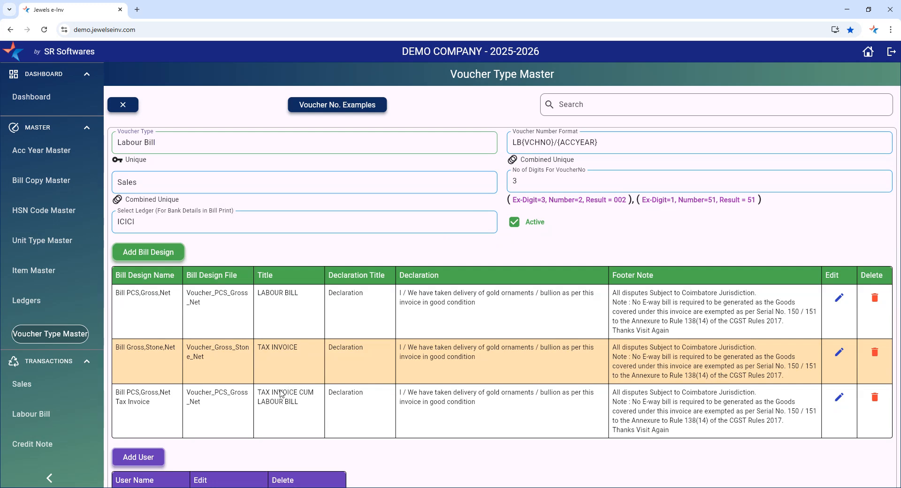
pyautogui.click(33, 414)
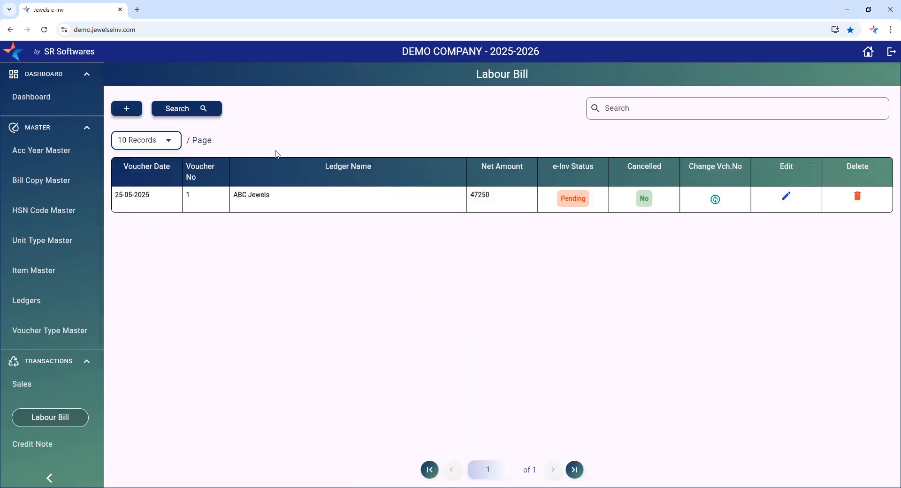
pyautogui.click(785, 197)
pyautogui.click(251, 157)
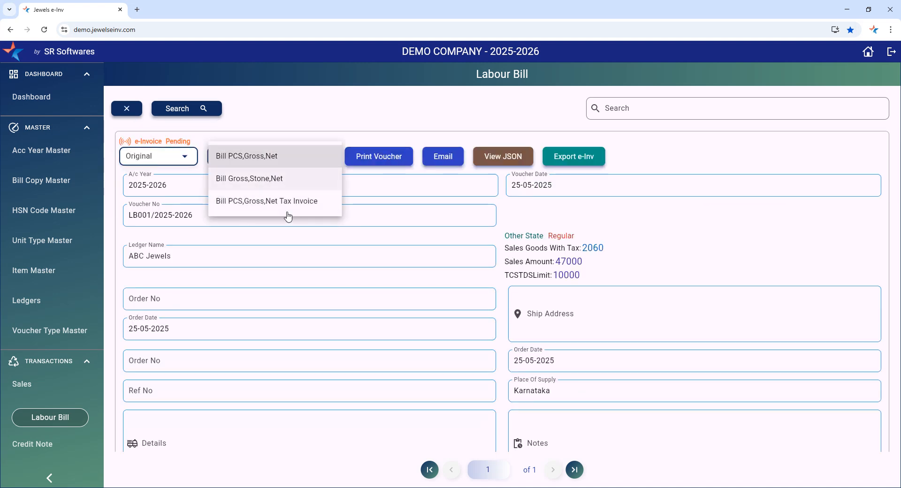
pyautogui.click(66, 328)
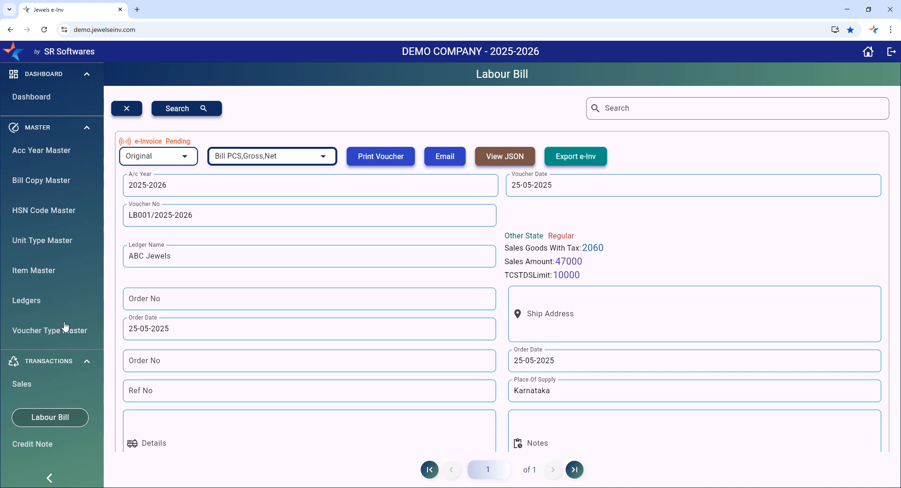
# Open the Sales voucher type in Voucher Type Master and bring up its bill design table
pyautogui.click(59, 328)
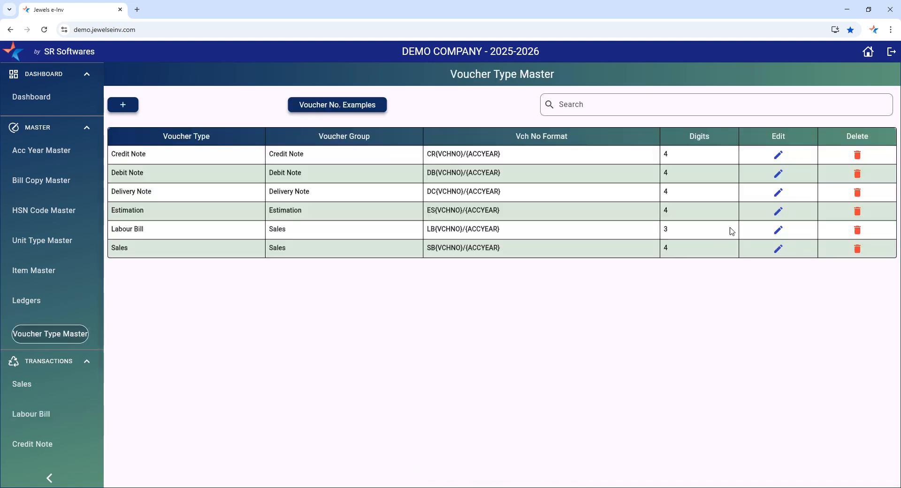
pyautogui.click(778, 248)
pyautogui.scroll(-3, 258, 308)
pyautogui.scroll(1, 258, 308)
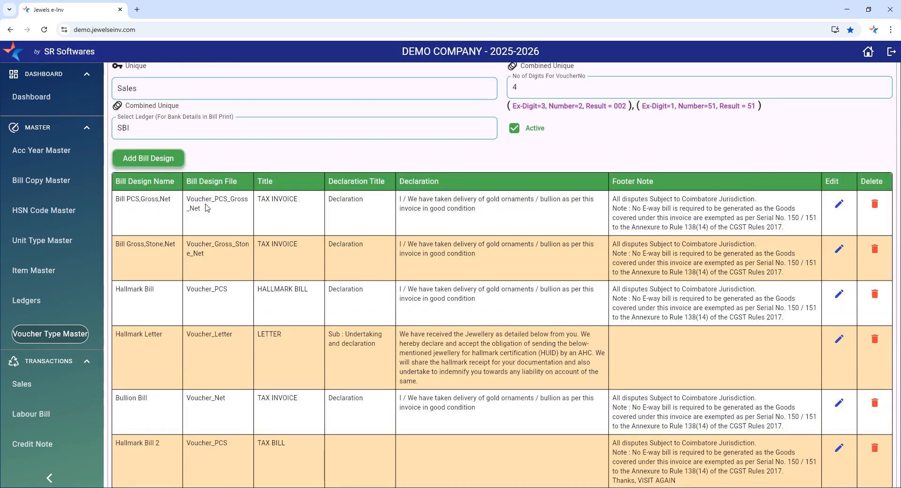
# Show the available bill design files for the Bill PCS,Gross,Net design and close it without changes
pyautogui.click(839, 204)
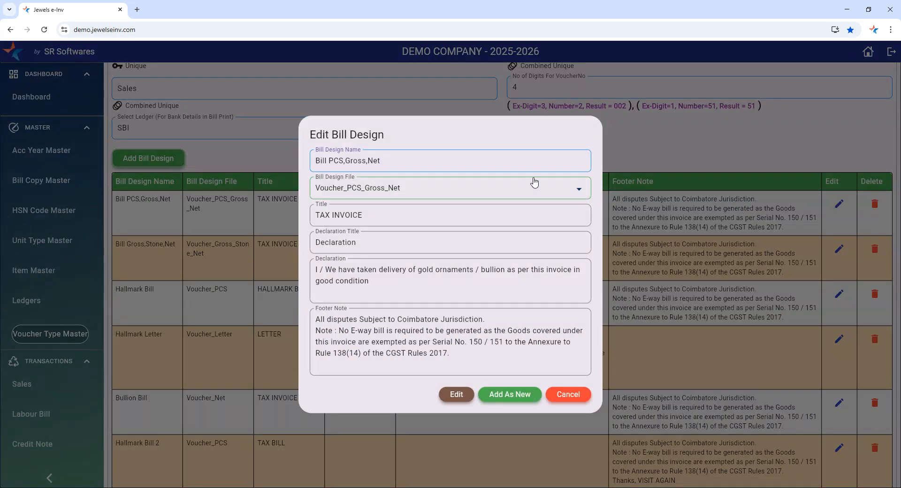
pyautogui.click(356, 188)
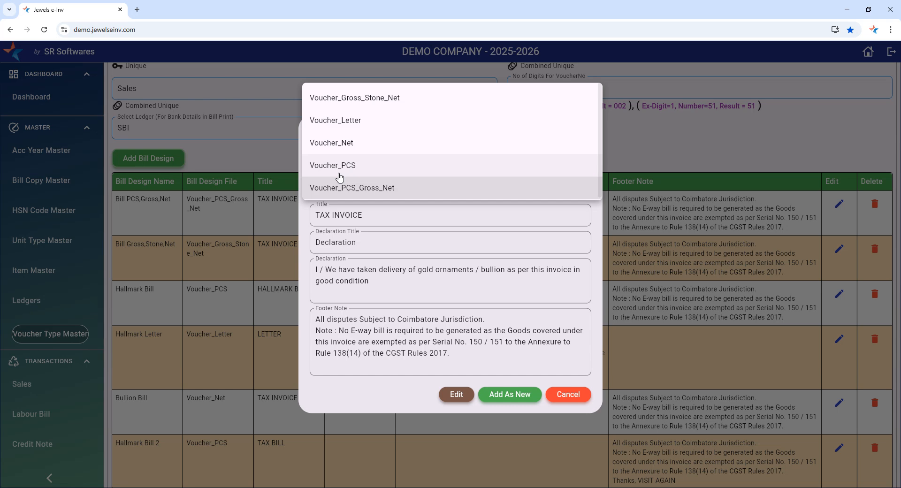
pyautogui.scroll(-1, 352, 161)
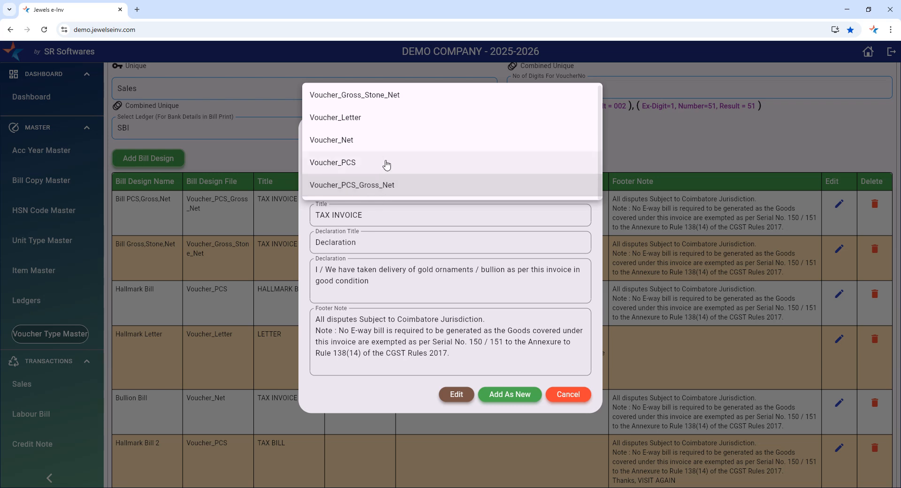
pyautogui.click(543, 293)
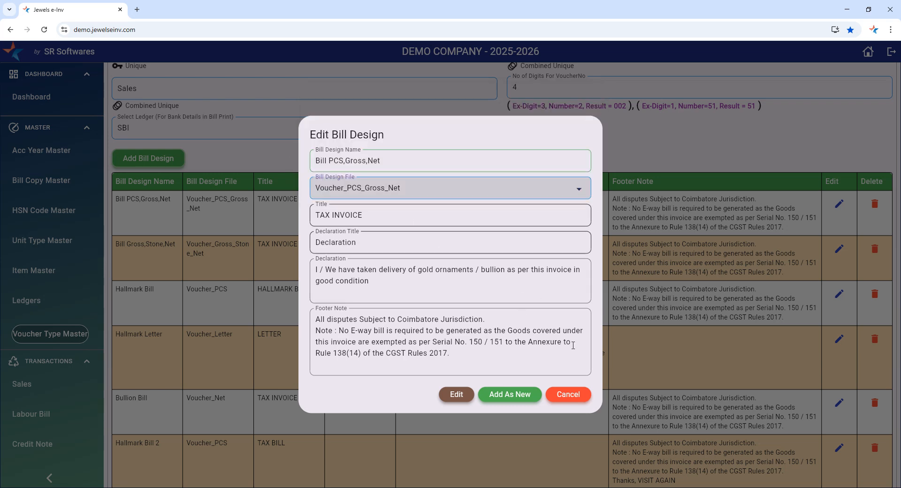
pyautogui.click(568, 394)
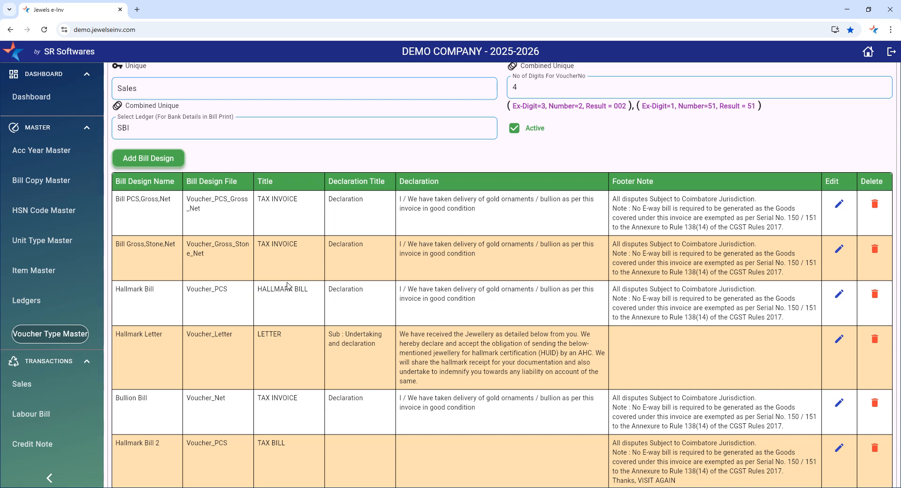
# View the Hallmark Bill design, highlighting its title, declaration and footer note, and close it without saving
pyautogui.click(839, 293)
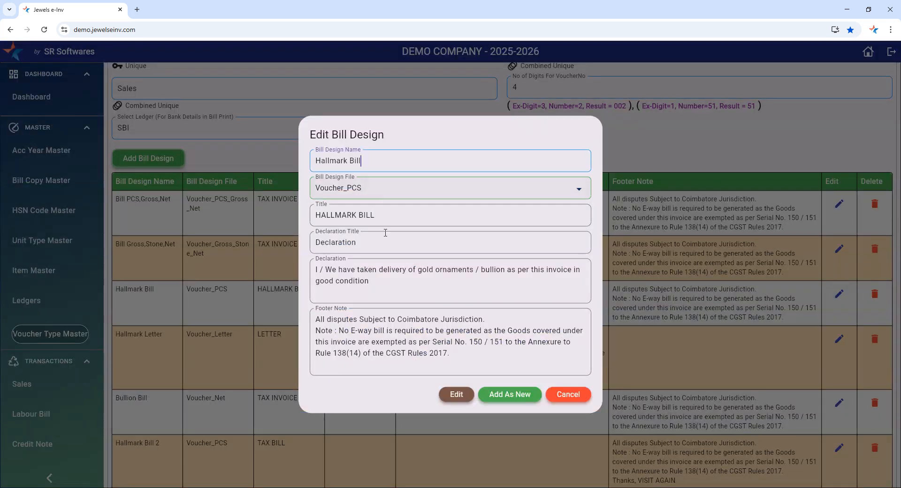
pyautogui.moveTo(384, 214); pyautogui.dragTo(225, 210)
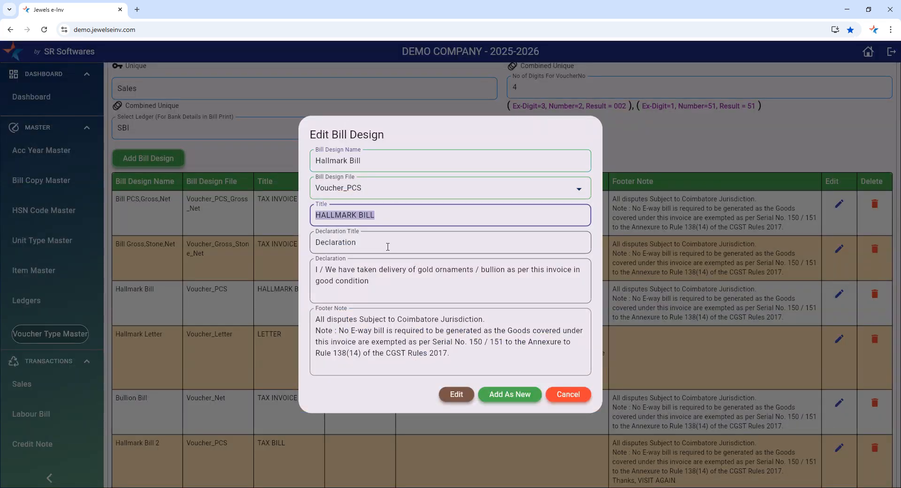
pyautogui.moveTo(414, 291); pyautogui.dragTo(302, 267)
pyautogui.moveTo(398, 344); pyautogui.dragTo(309, 315)
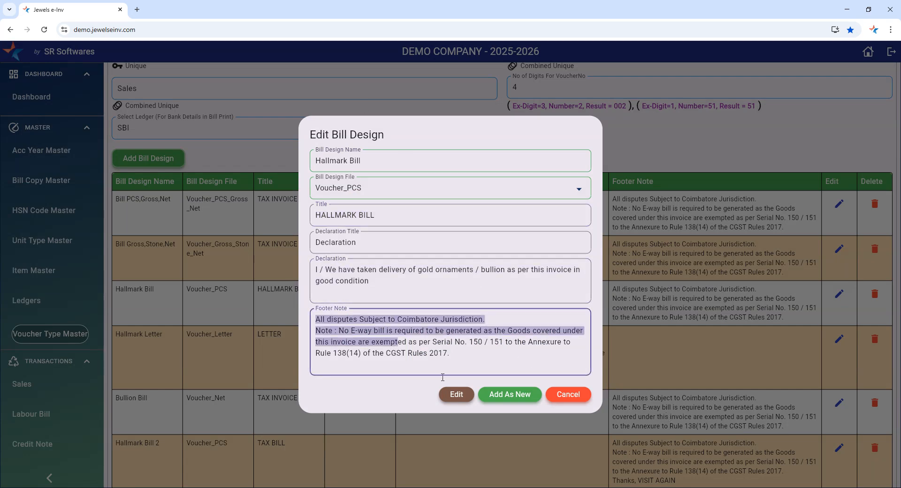
pyautogui.click(573, 398)
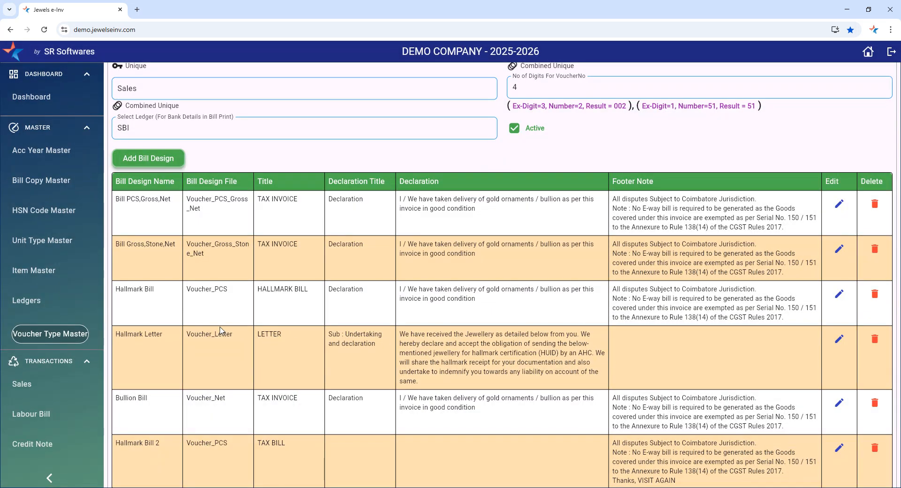
# View the Hallmark Letter design and its available bill design files, close it without saving, and review the Sales bill design table
pyautogui.click(839, 339)
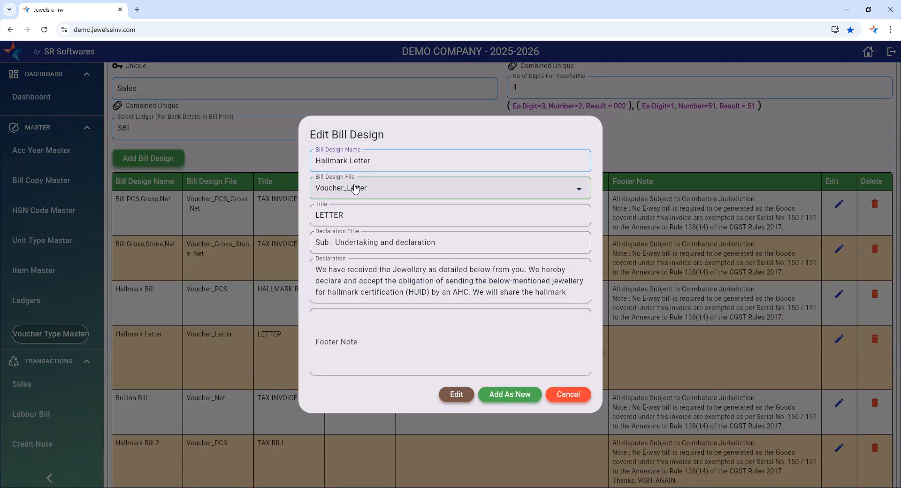
pyautogui.click(354, 188)
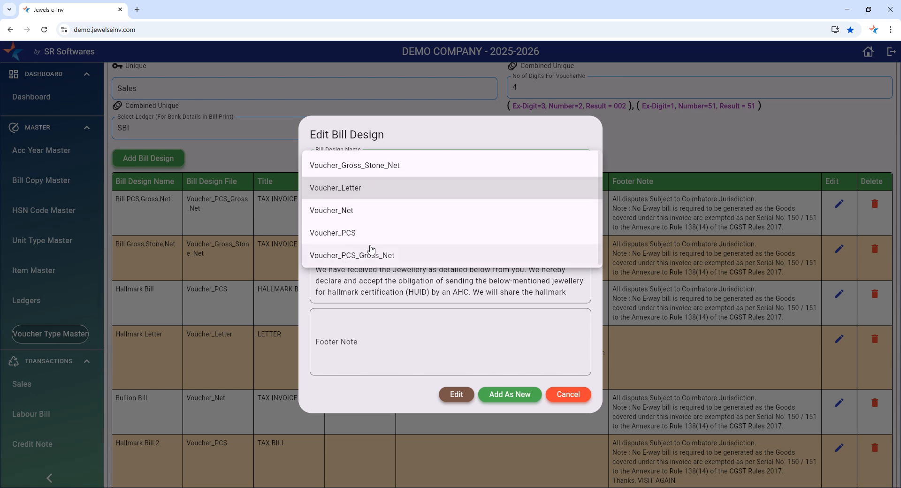
pyautogui.click(583, 398)
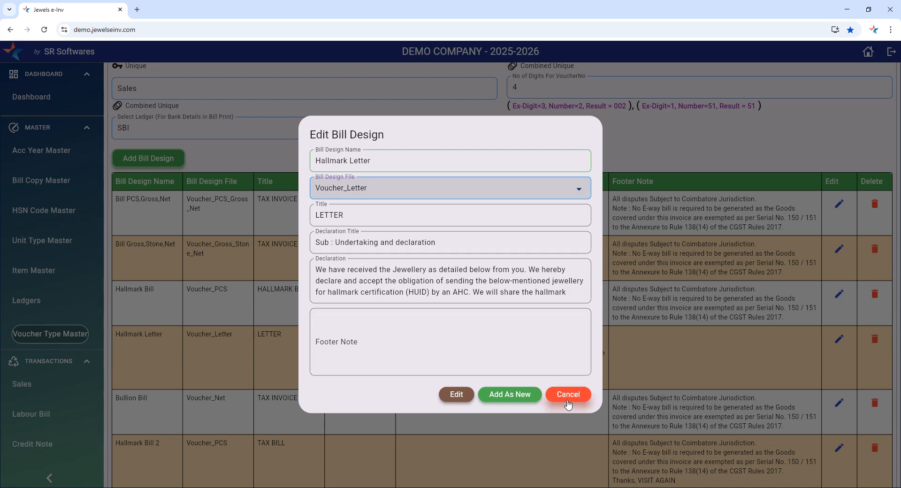
pyautogui.click(568, 395)
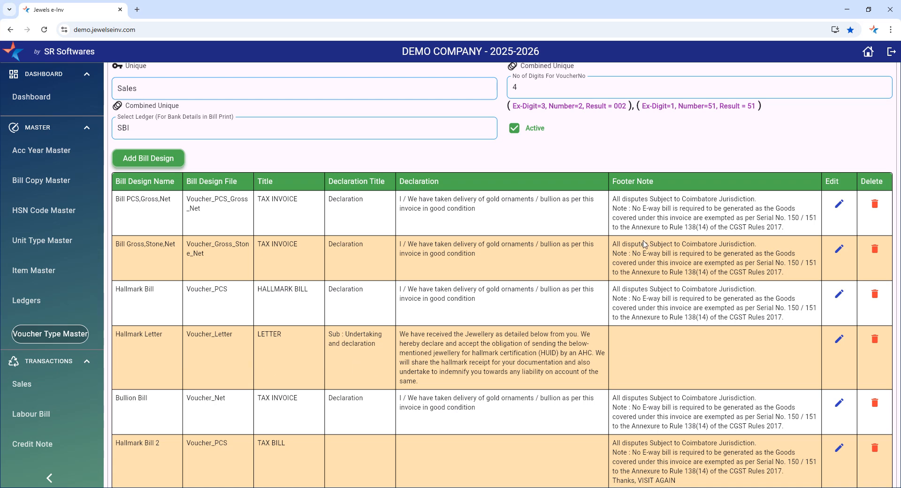
pyautogui.scroll(-2, 661, 366)
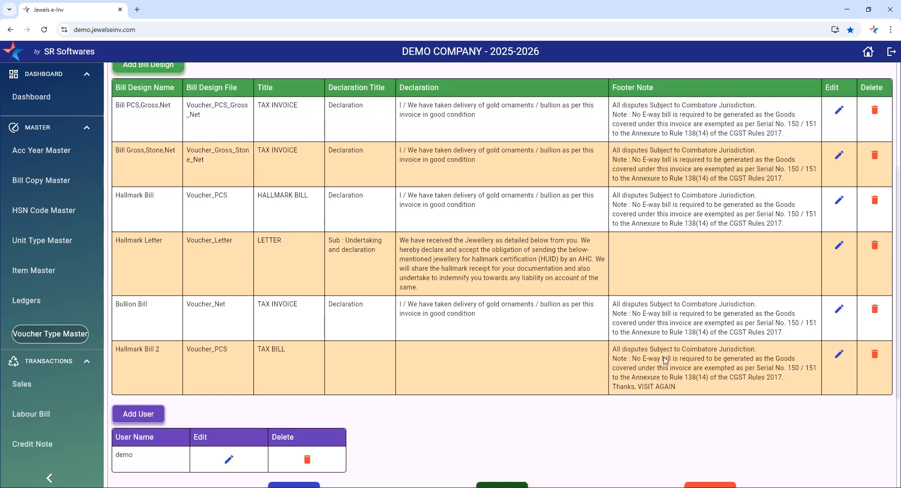
pyautogui.scroll(4, 389, 389)
pyautogui.scroll(-3, 390, 390)
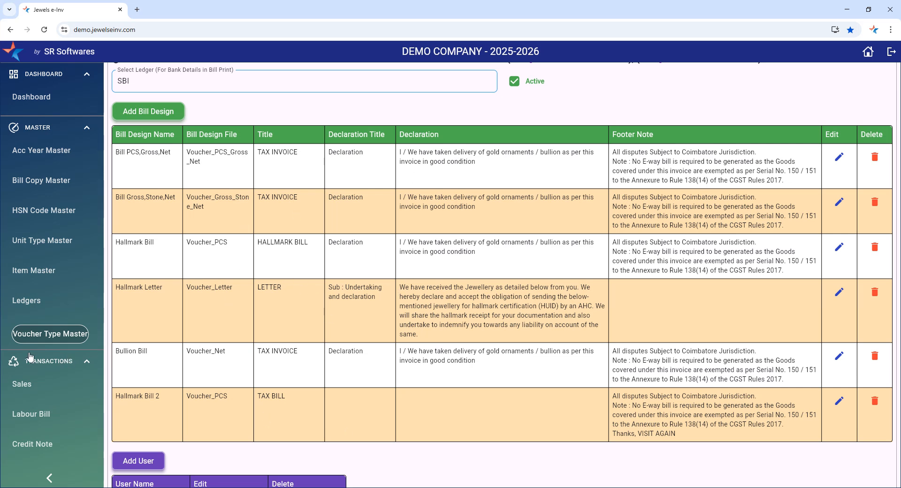
# Open the ABC Jewels sales voucher dated 20-05-2025 and print it with the Bill PCS,Gross,Net design
pyautogui.click(42, 384)
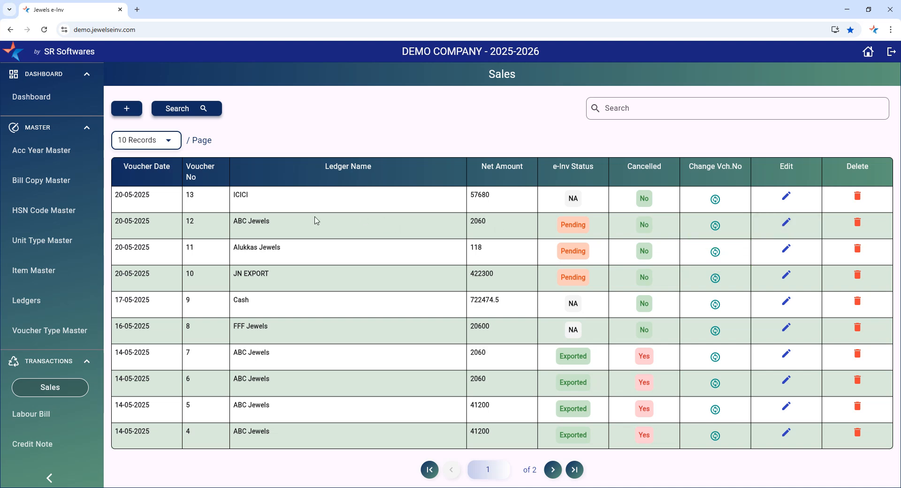
pyautogui.click(787, 224)
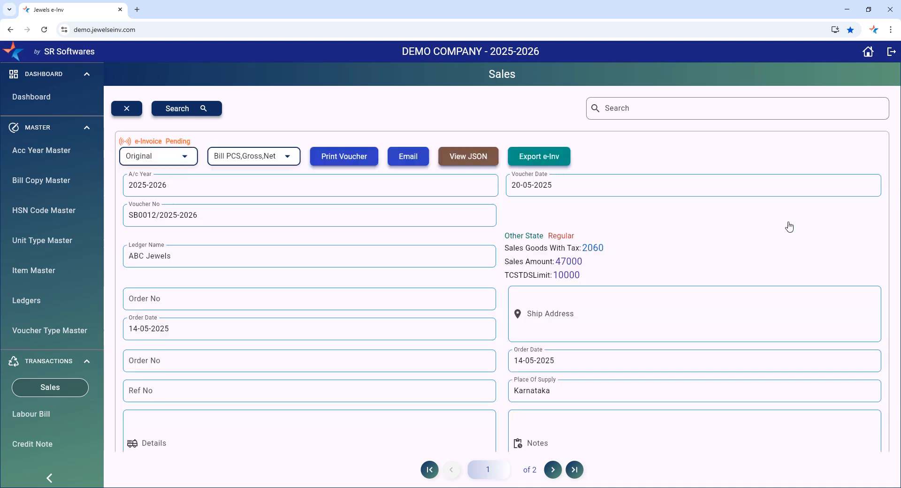
pyautogui.click(253, 160)
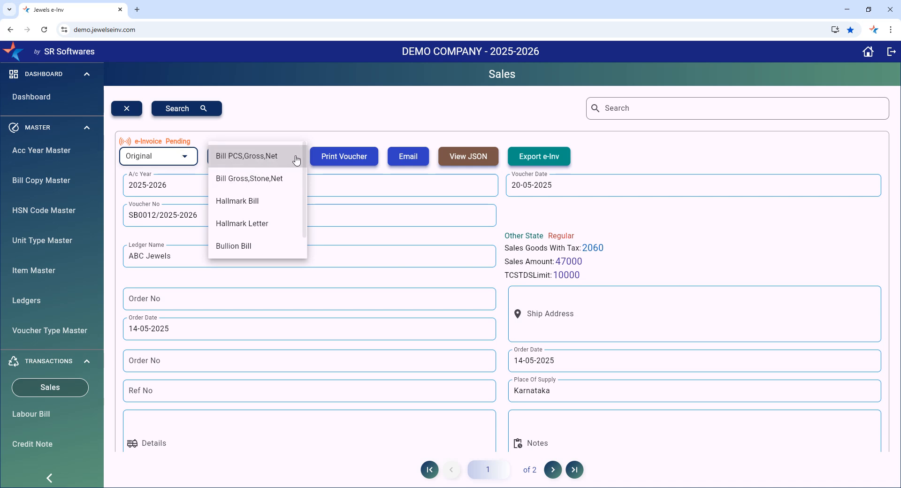
pyautogui.click(347, 158)
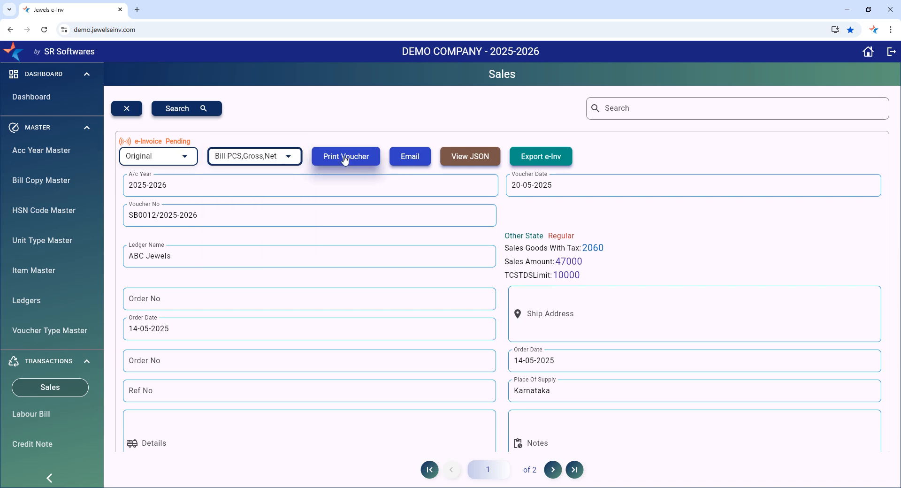
pyautogui.click(345, 159)
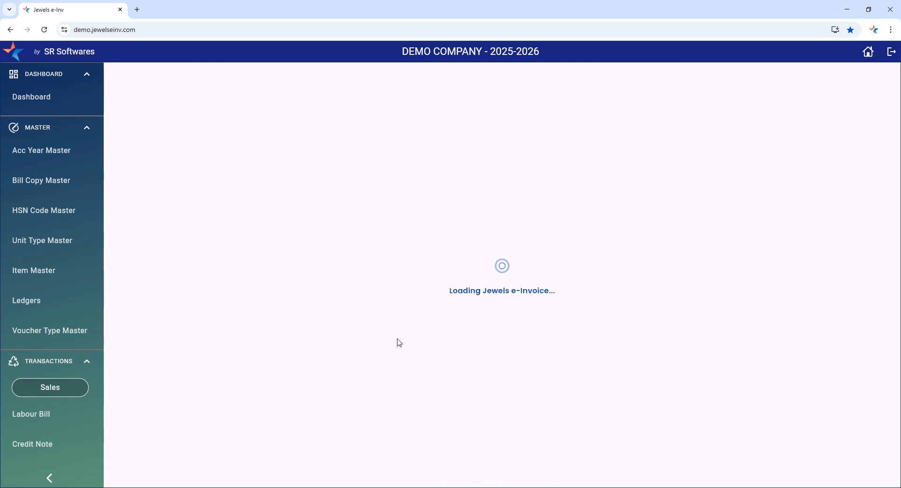
# Examine the printed tax invoice, highlighting its title, declaration heading and footer note, and close the printout
pyautogui.scroll(-2, 526, 247)
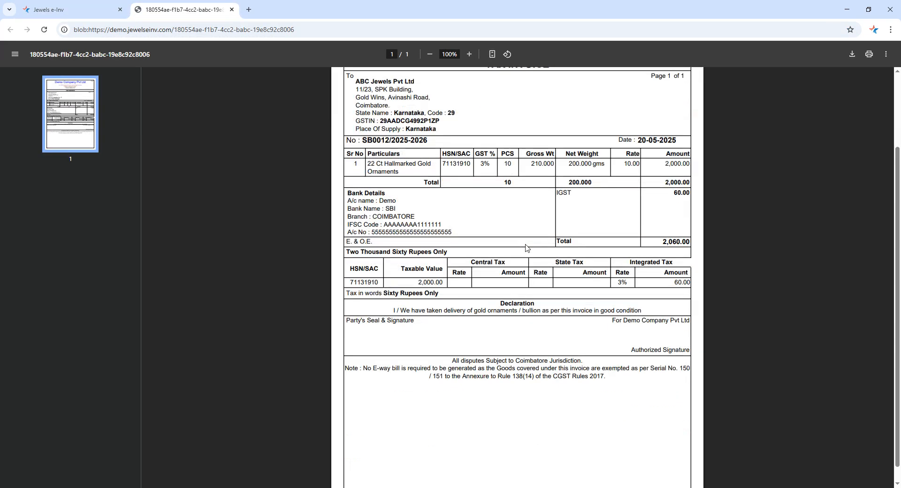
pyautogui.scroll(2, 609, 189)
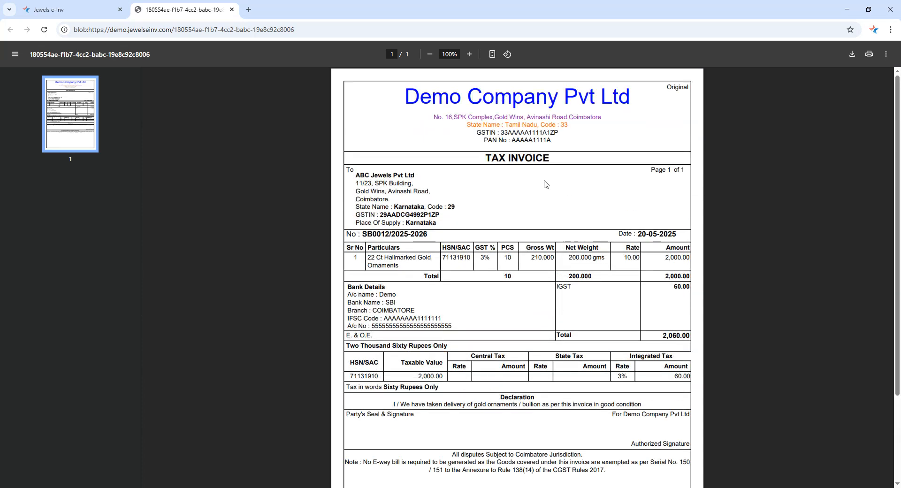
pyautogui.moveTo(485, 159); pyautogui.dragTo(662, 164)
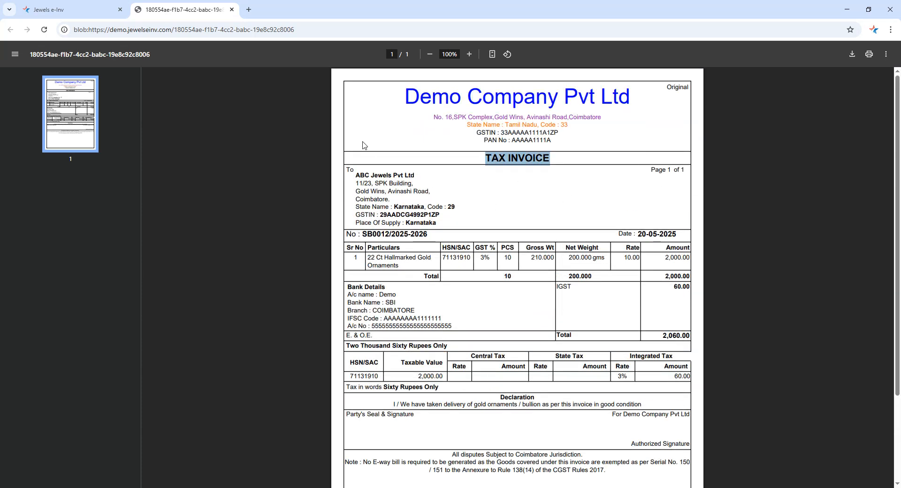
pyautogui.scroll(-2, 561, 360)
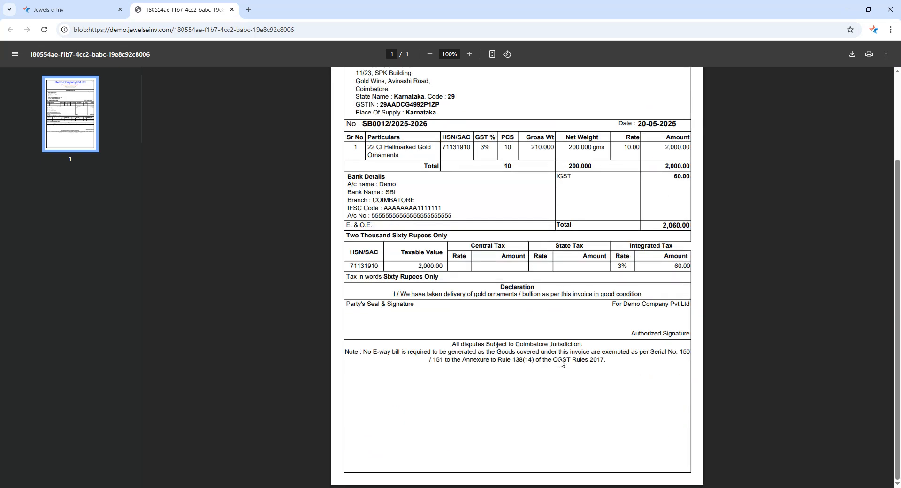
pyautogui.scroll(2, 561, 361)
pyautogui.scroll(-2, 571, 341)
pyautogui.moveTo(506, 288); pyautogui.dragTo(578, 292)
pyautogui.click(536, 291)
pyautogui.moveTo(449, 345); pyautogui.dragTo(630, 373)
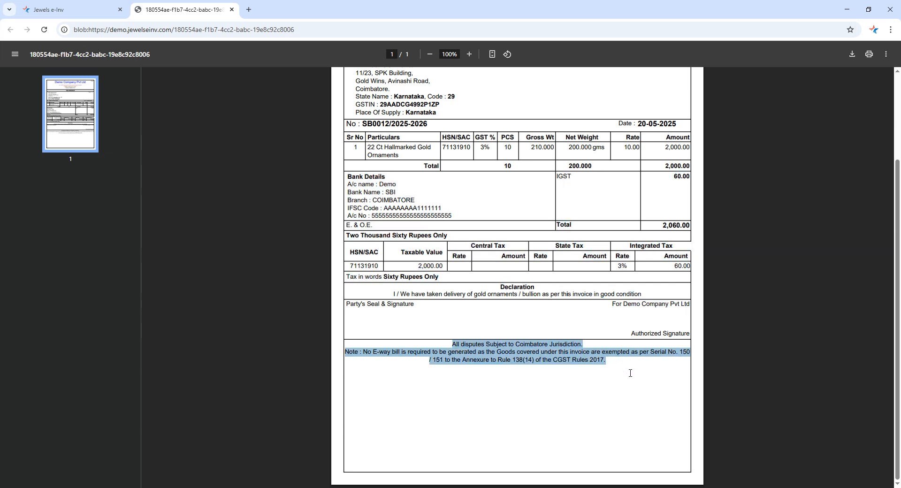
pyautogui.click(232, 9)
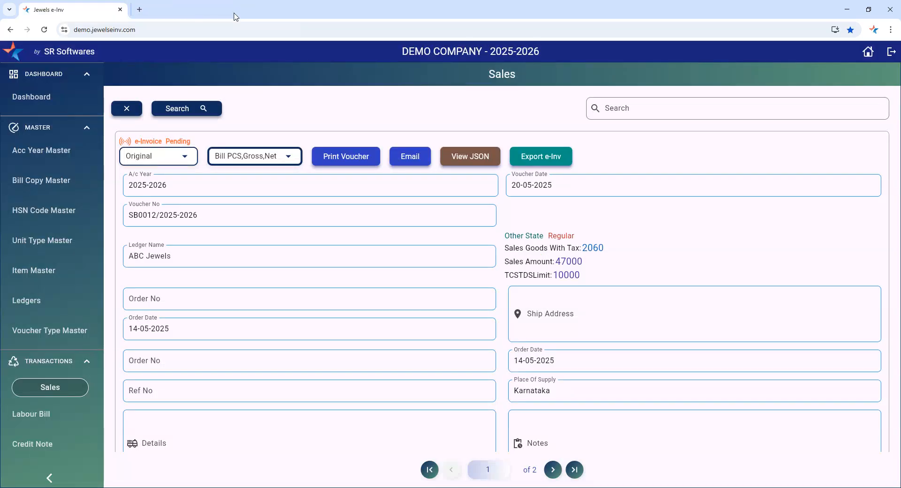
# Switch the ABC Jewels voucher's bill design to Bill Gross,Stone,Net and print it
pyautogui.click(259, 156)
pyautogui.click(262, 159)
pyautogui.click(258, 159)
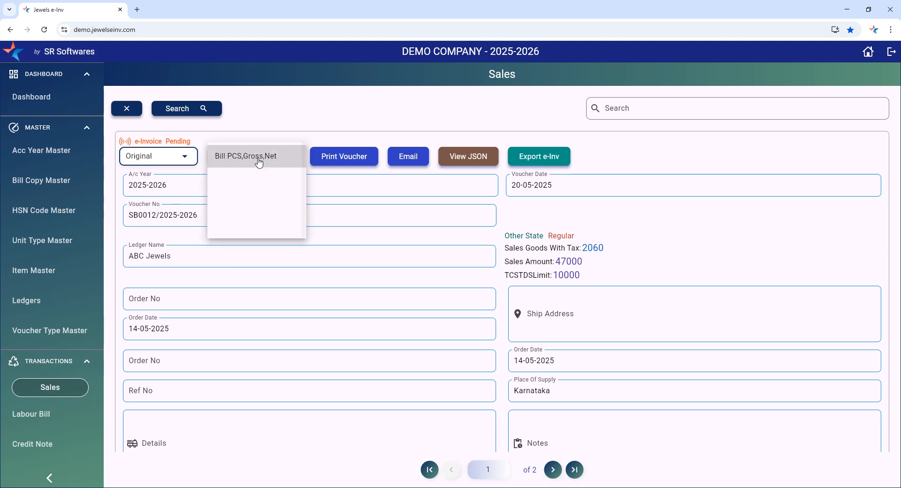
pyautogui.click(248, 179)
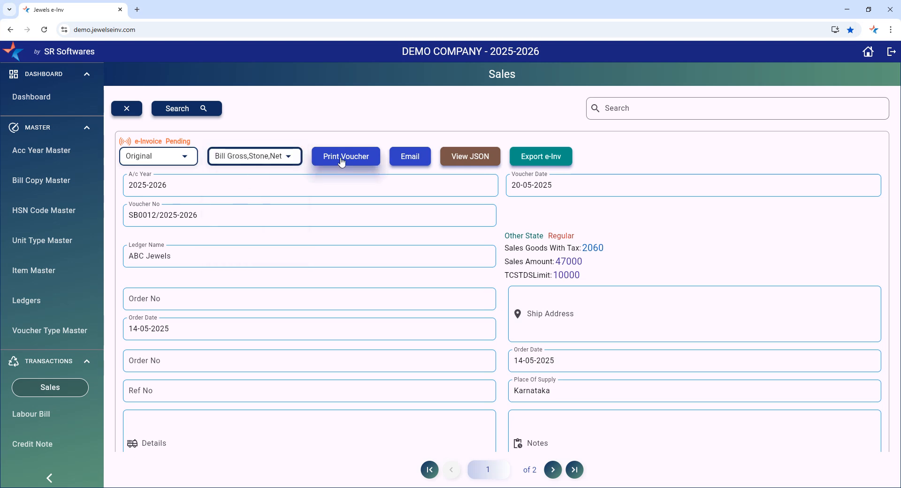
pyautogui.scroll(-15, 381, 274)
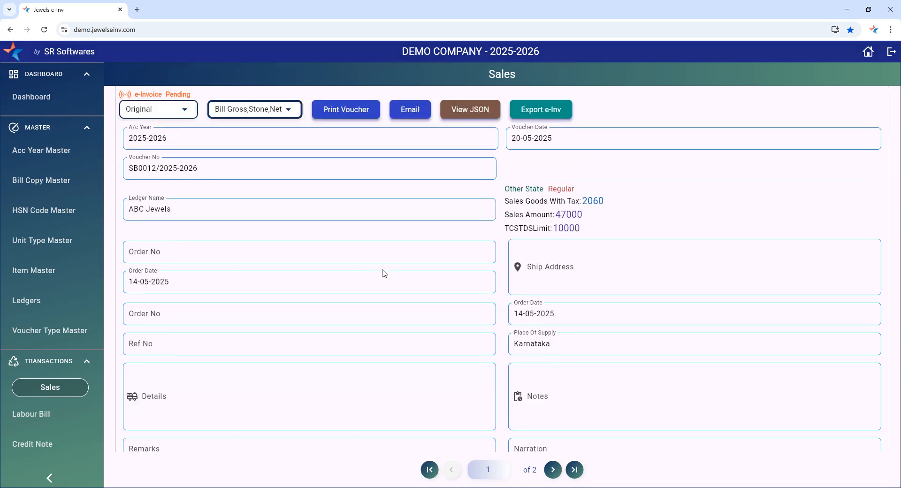
pyautogui.scroll(15, 653, 331)
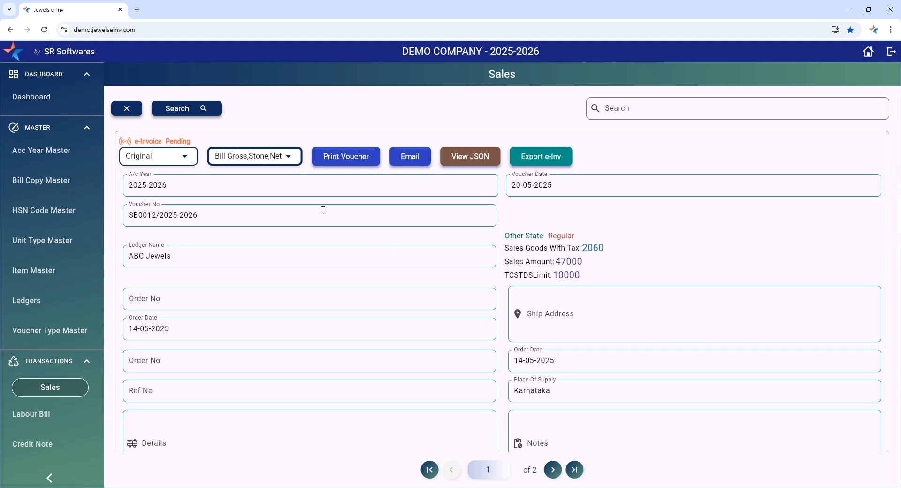
pyautogui.click(254, 159)
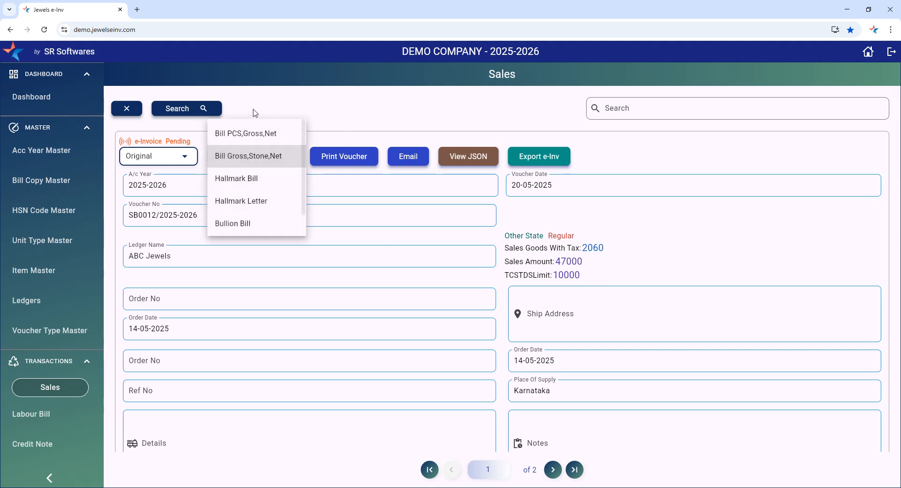
pyautogui.click(265, 159)
pyautogui.click(265, 156)
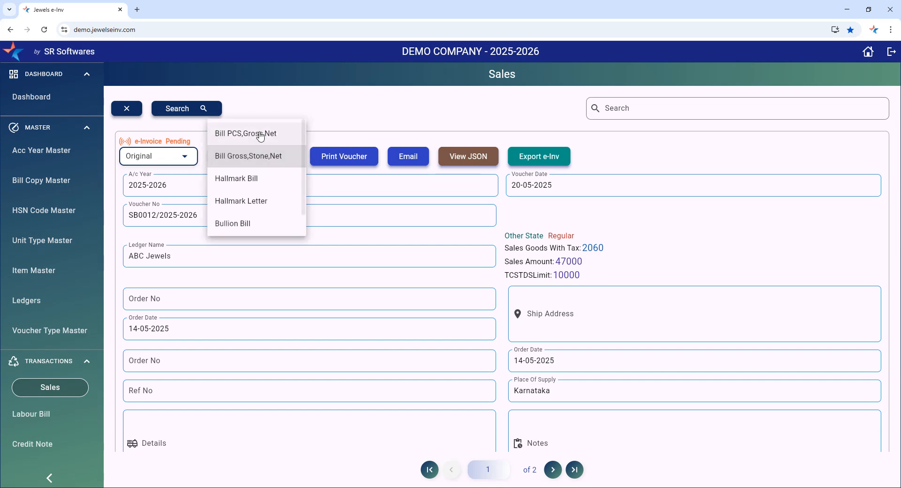
pyautogui.click(333, 125)
pyautogui.click(376, 162)
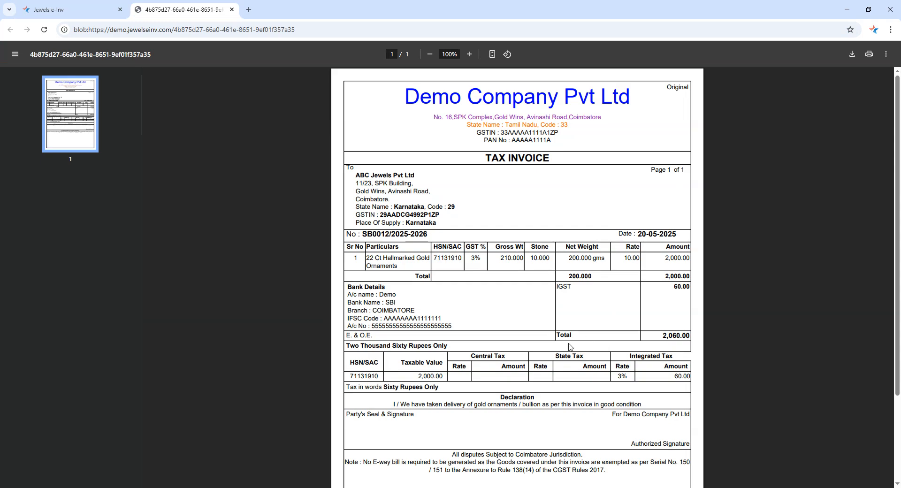
# Examine the Bill Gross,Stone,Net printout, highlighting its TAX INVOICE title, and close it
pyautogui.scroll(-3, 570, 346)
pyautogui.scroll(3, 528, 353)
pyautogui.moveTo(484, 160); pyautogui.dragTo(543, 160)
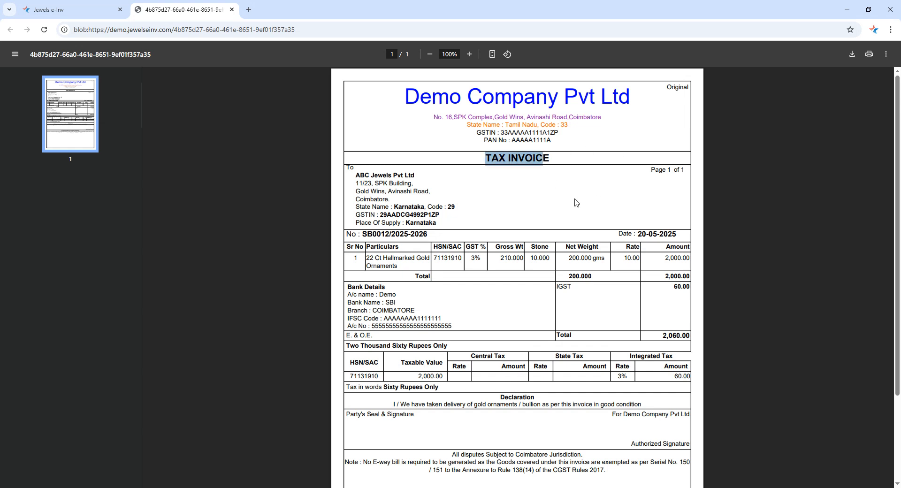
pyautogui.click(572, 199)
pyautogui.moveTo(483, 158); pyautogui.dragTo(627, 156)
pyautogui.click(560, 210)
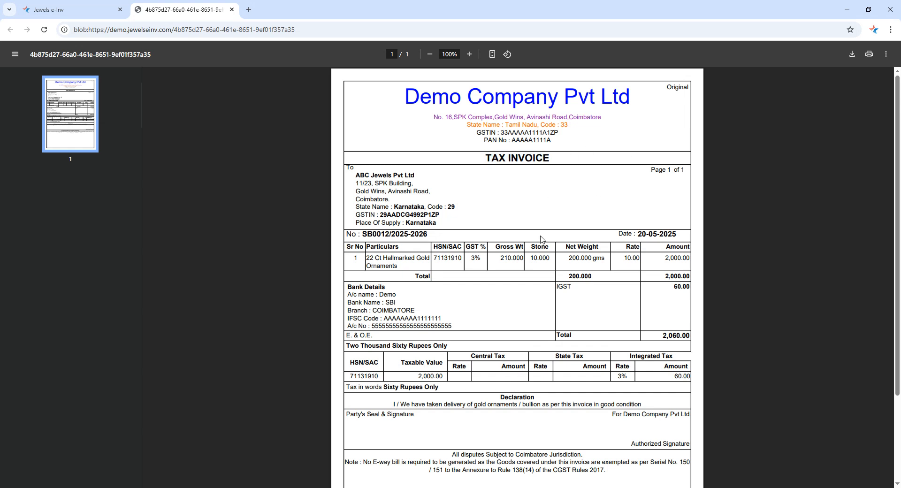
pyautogui.click(232, 9)
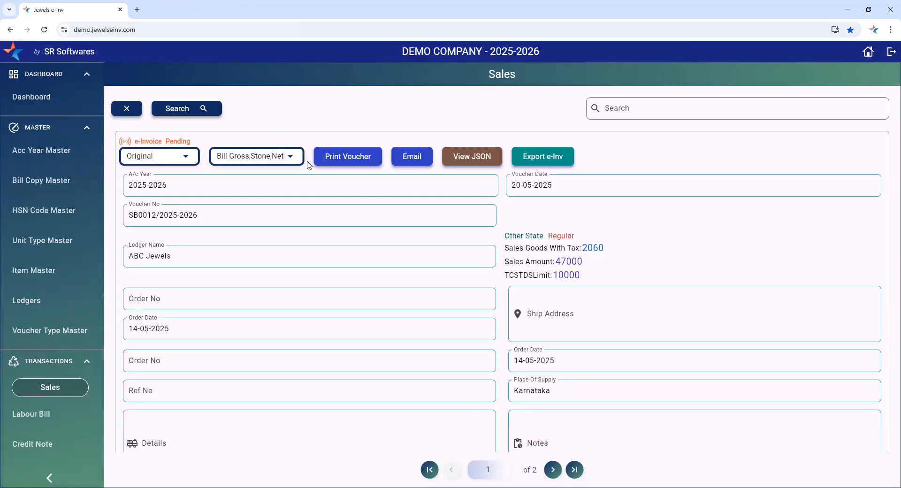
# Print the ABC Jewels voucher with the Hallmark Bill design, review the printout, and return to the sales list
pyautogui.click(252, 156)
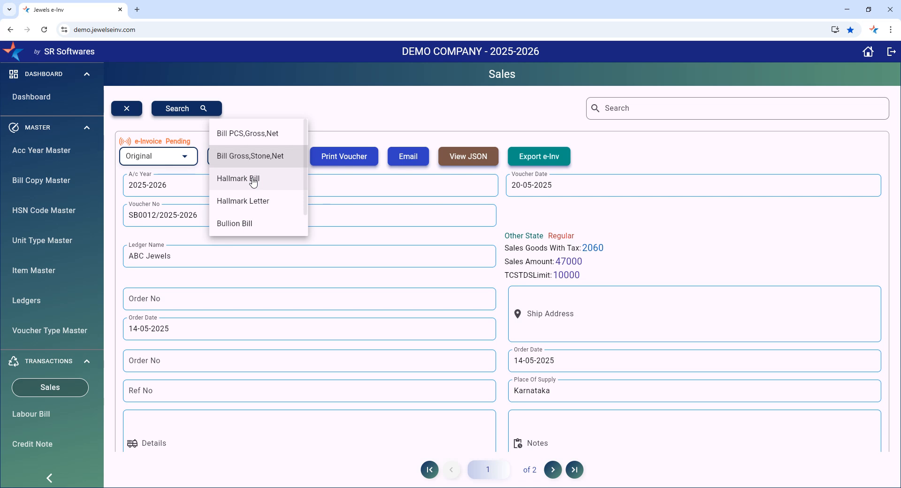
pyautogui.click(253, 182)
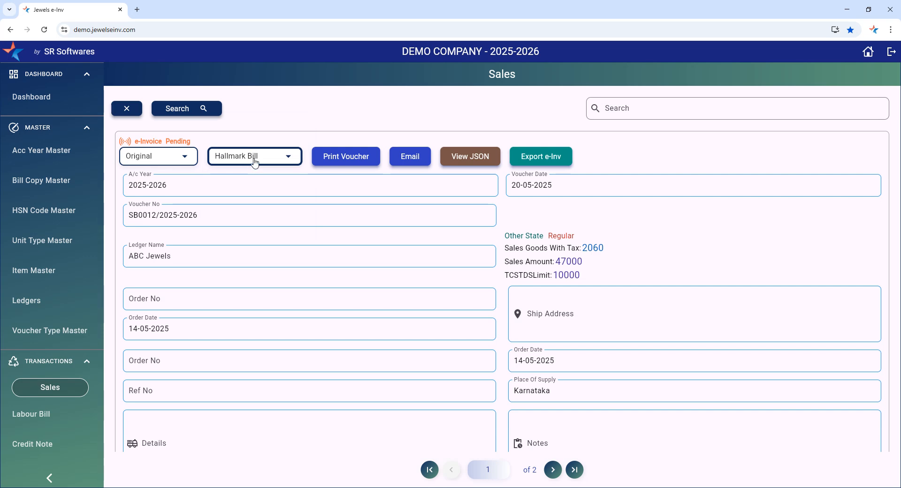
pyautogui.click(354, 160)
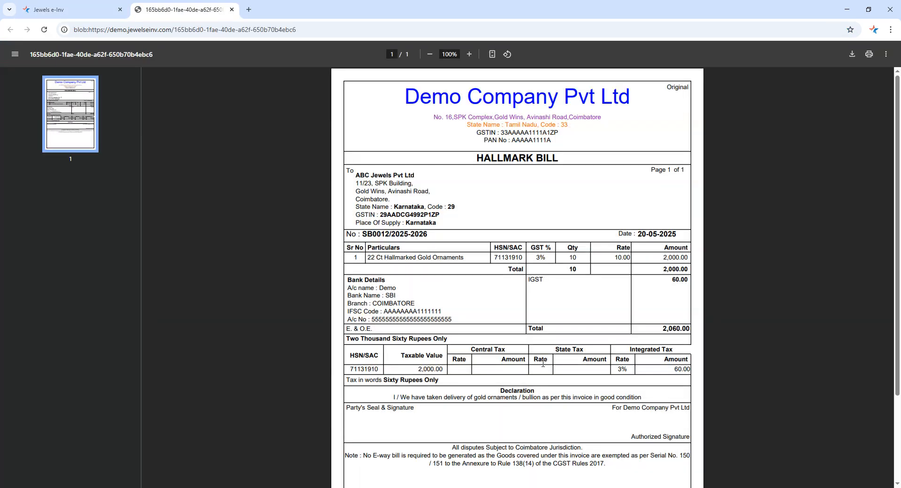
pyautogui.scroll(-2, 583, 211)
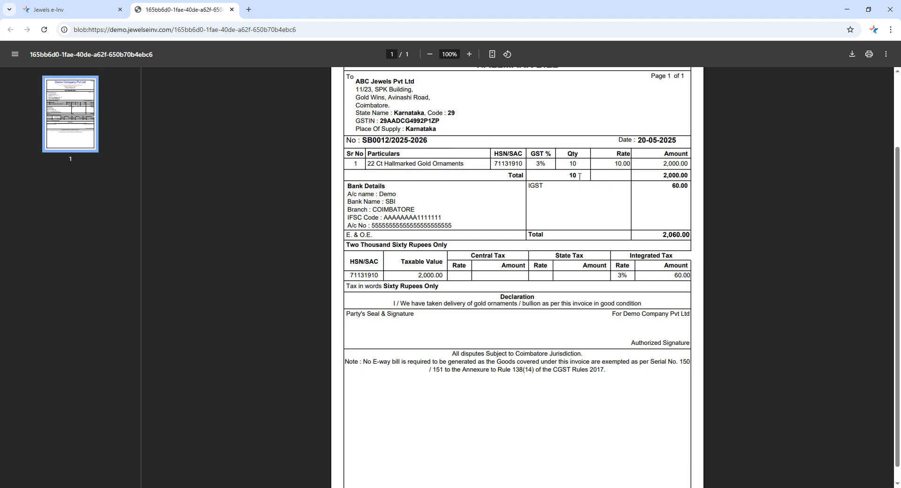
pyautogui.click(232, 9)
pyautogui.click(128, 113)
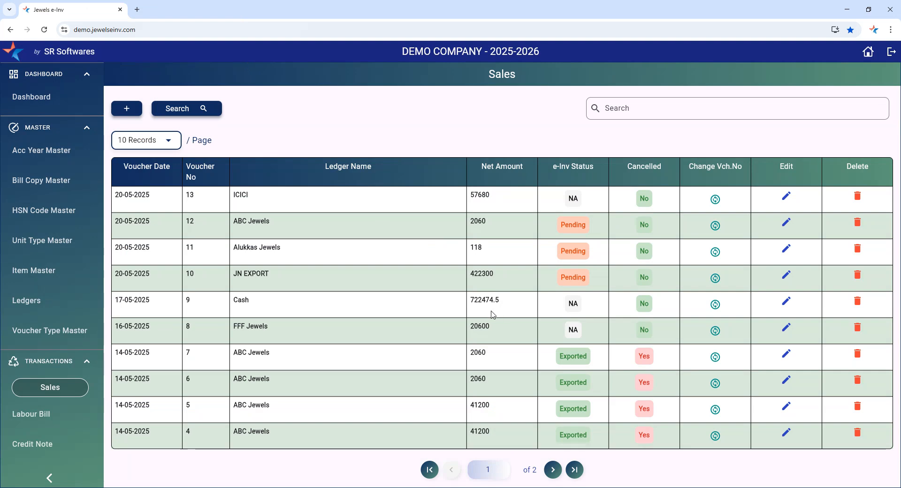
# Start a new sales voucher for the ABC Jewels ledger and add a Hallmarking Charge item line
pyautogui.click(129, 112)
pyautogui.click(326, 190)
pyautogui.click(172, 209)
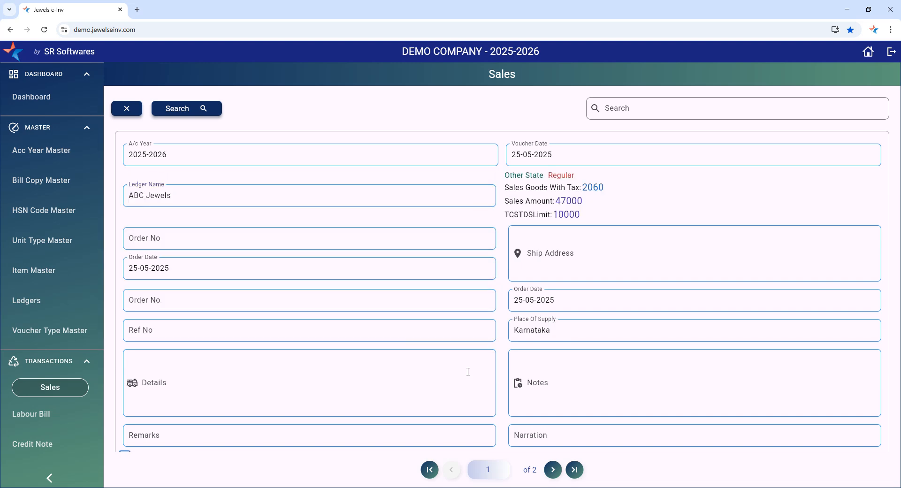
pyautogui.scroll(-3, 464, 358)
pyautogui.click(167, 389)
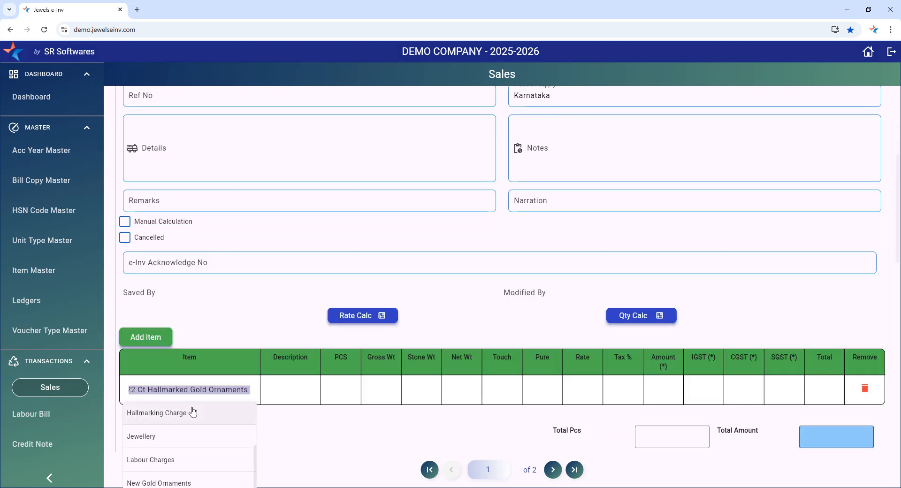
pyautogui.scroll(-3, 249, 420)
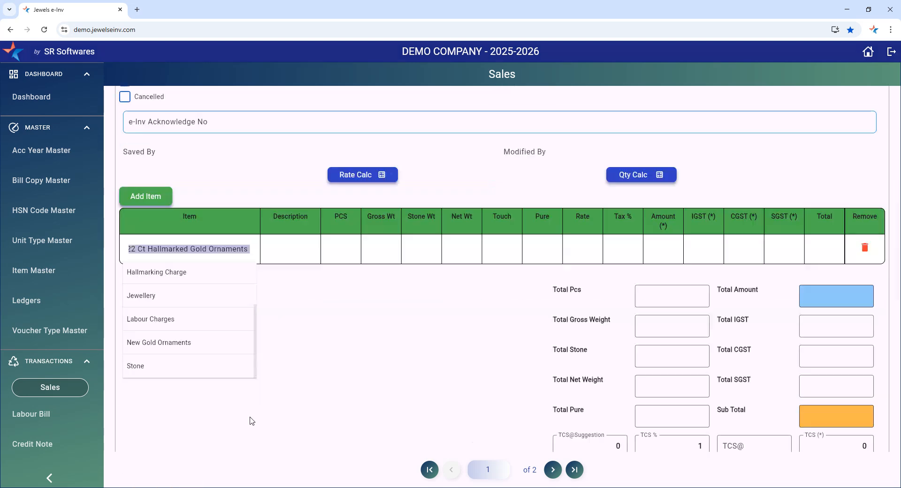
pyautogui.click(179, 271)
# Set the Hallmarking Charge line to 10 pieces at a rate of 50
pyautogui.click(490, 255)
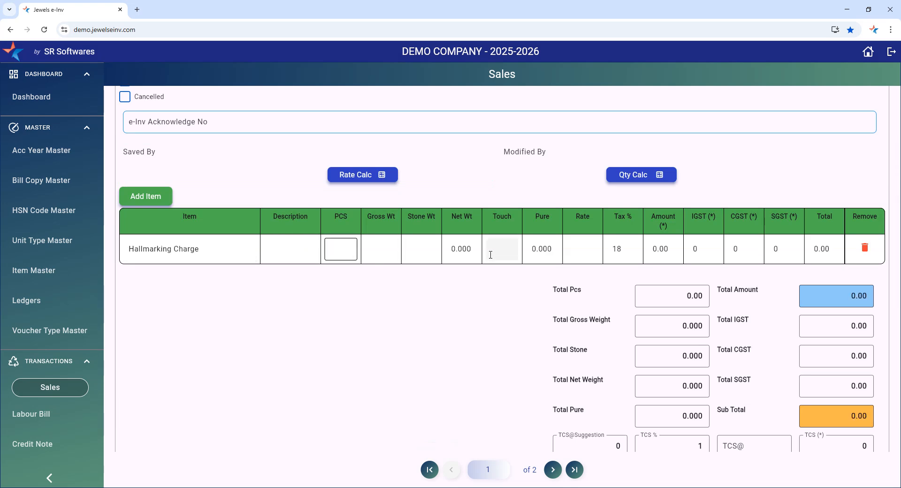
pyautogui.write('10')
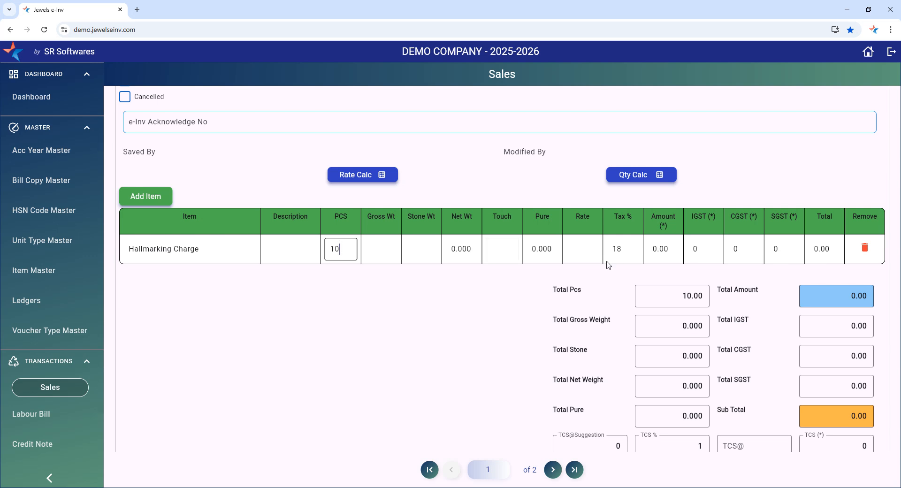
pyautogui.click(590, 250)
pyautogui.write('50')
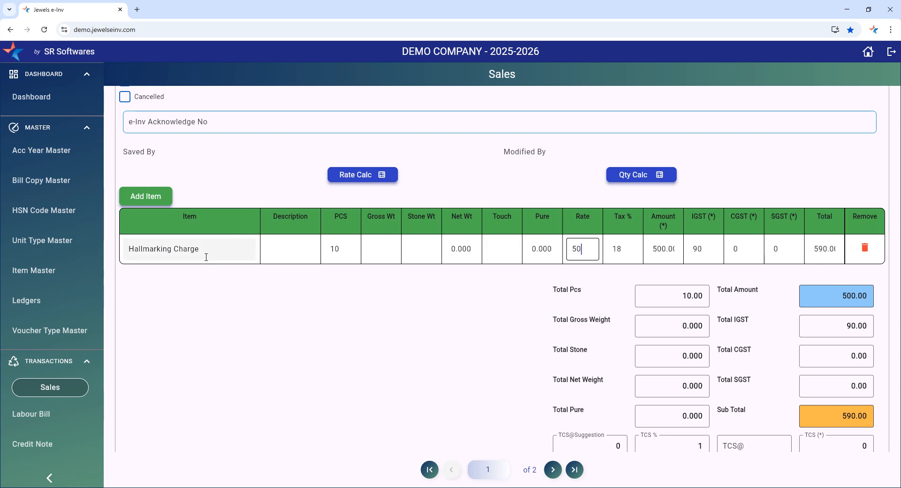
pyautogui.click(191, 249)
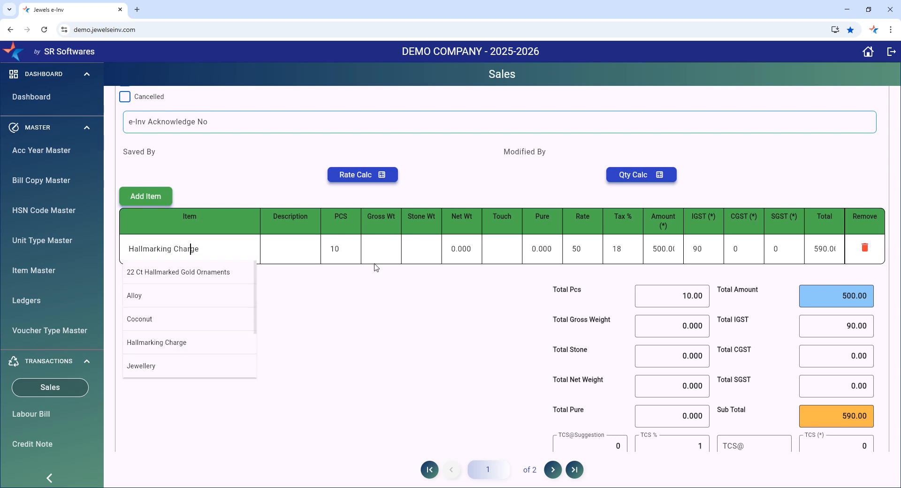
pyautogui.click(584, 249)
# Set the gross weight of the Hallmarking Charge line to 500, leaving stone weight and touch blank
pyautogui.click(340, 249)
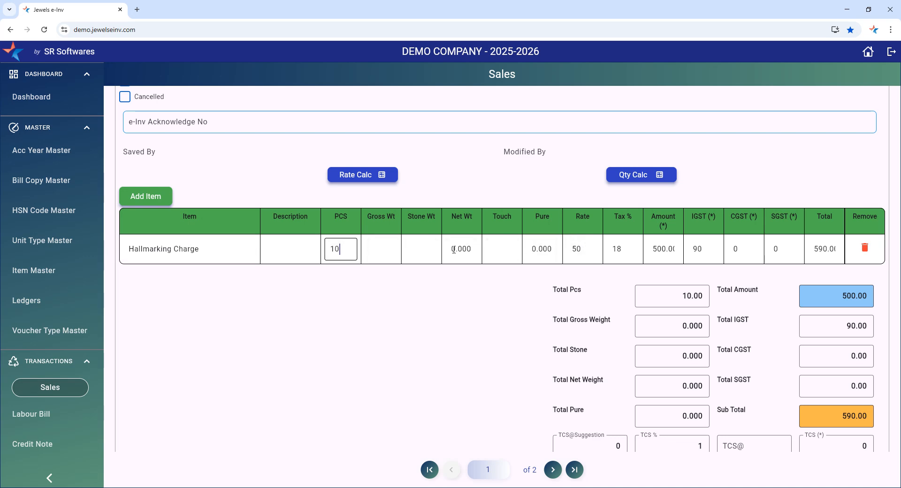
pyautogui.press('Tab')
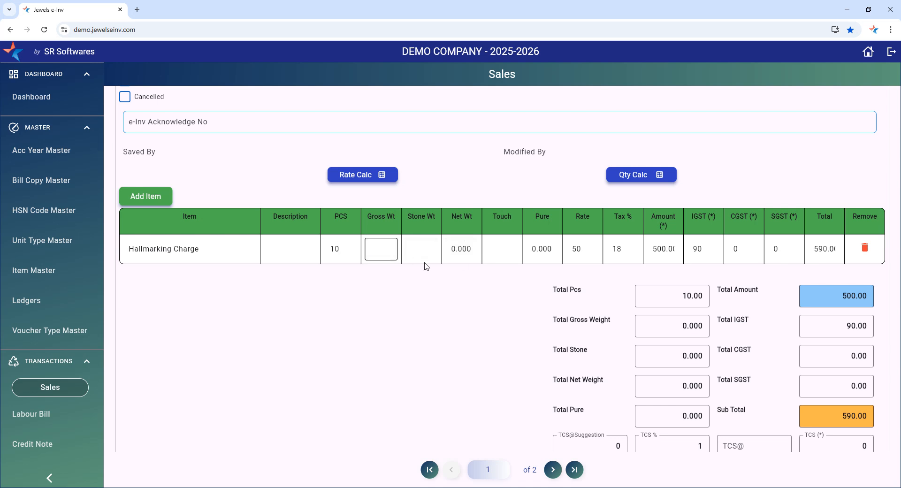
pyautogui.write('500')
pyautogui.press('Tab')
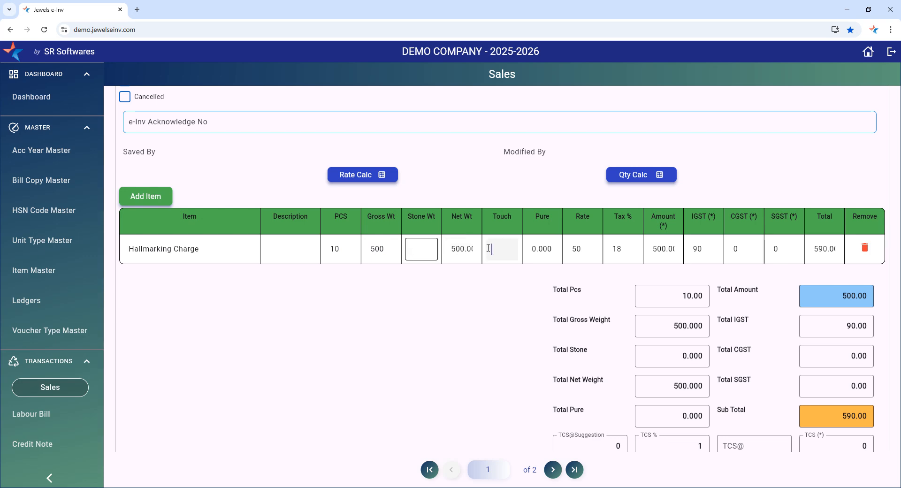
pyautogui.click(502, 249)
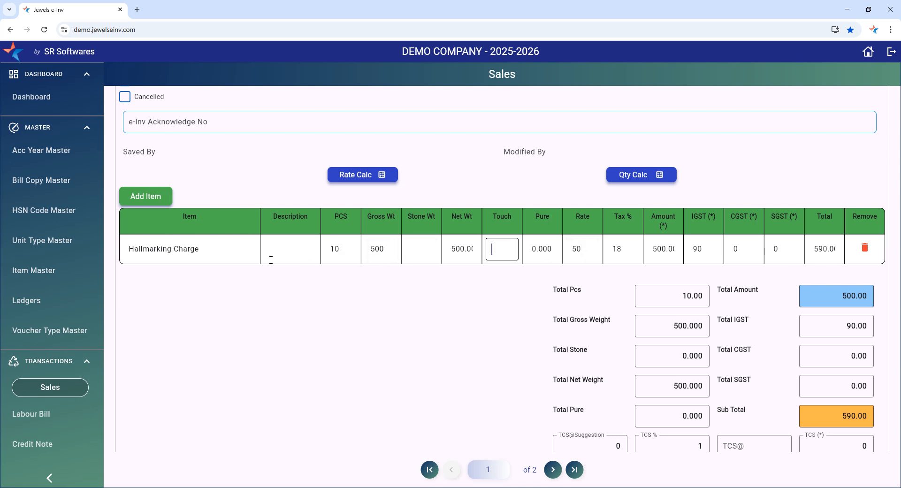
# Change the pieces on the Hallmarking Charge line to 200
pyautogui.click(350, 250)
pyautogui.press('BackSpace')
pyautogui.press('BackSpace')
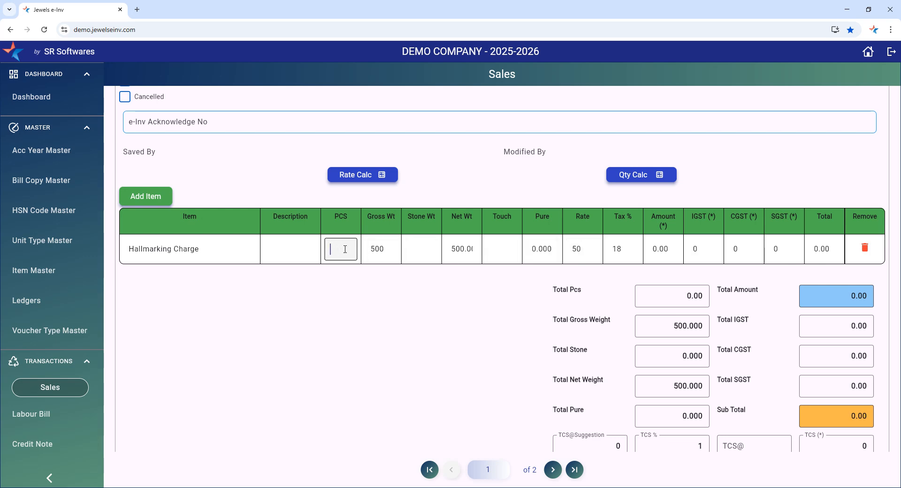
pyautogui.write('200')
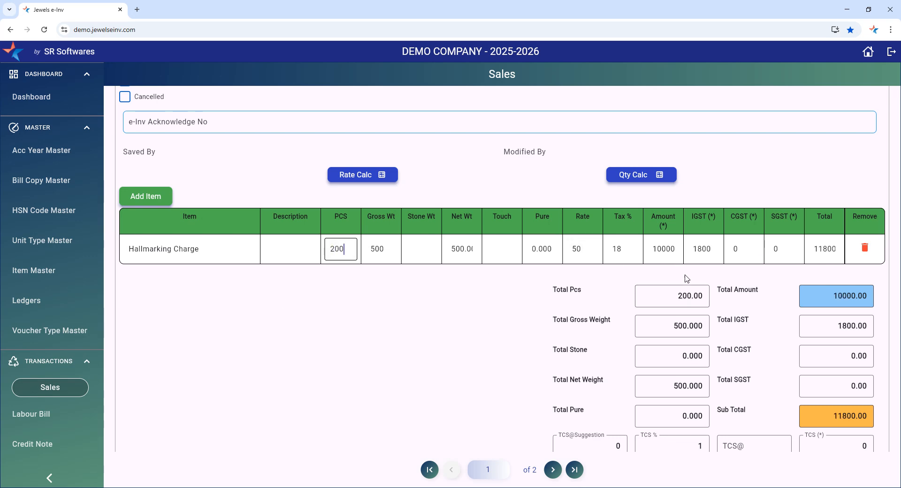
# Review the totals of the new ABC Jewels sales voucher and save it
pyautogui.scroll(-3, 795, 372)
pyautogui.scroll(3, 573, 368)
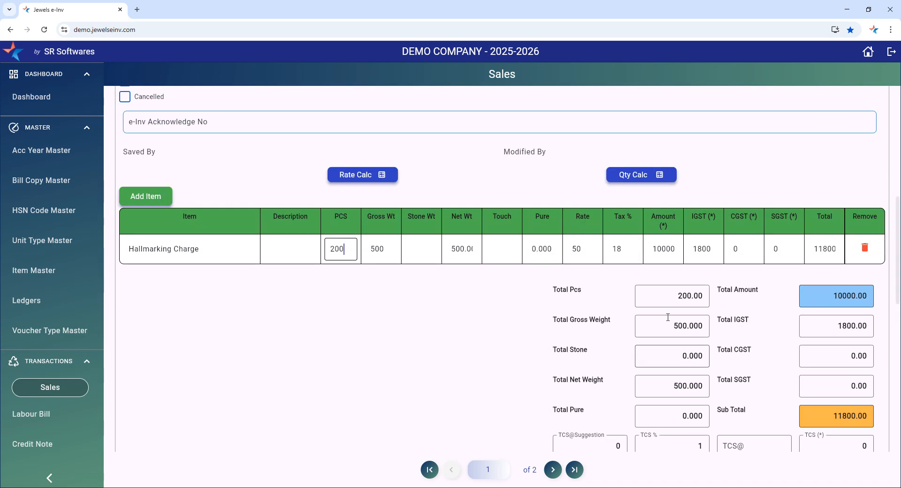
pyautogui.scroll(-8, 630, 249)
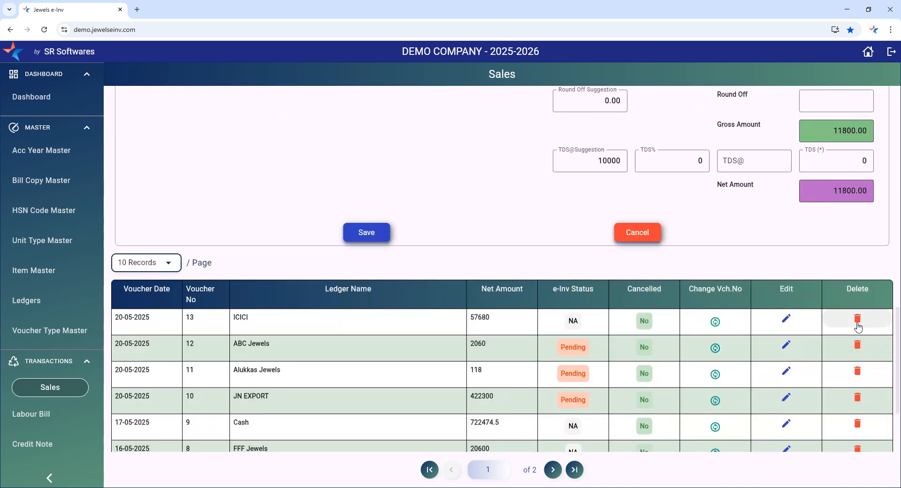
pyautogui.scroll(4, 857, 322)
pyautogui.click(374, 419)
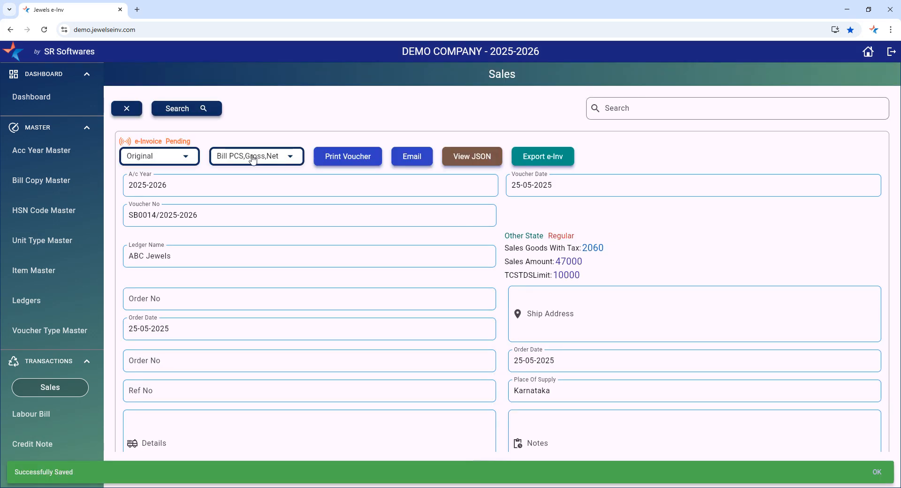
# Print the saved voucher with the Hallmark Bill design and review the printout, highlighting its HALLMARK BILL title
pyautogui.click(261, 160)
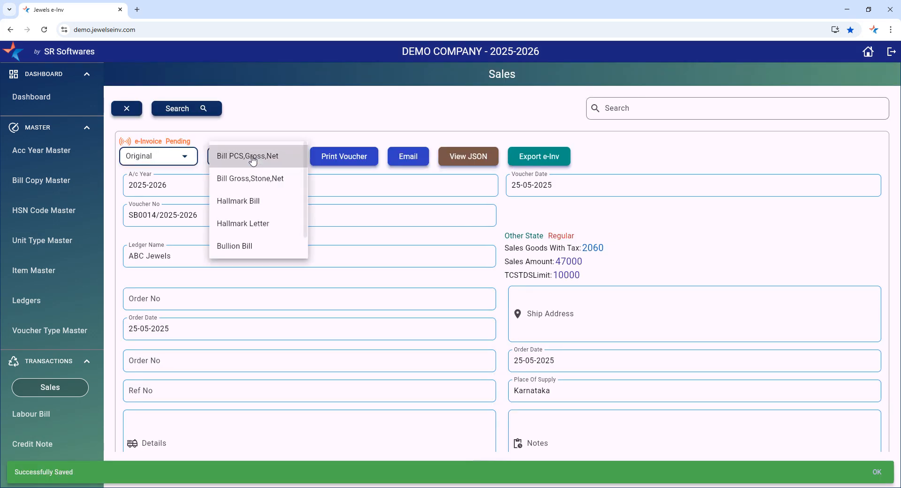
pyautogui.click(255, 205)
pyautogui.click(344, 158)
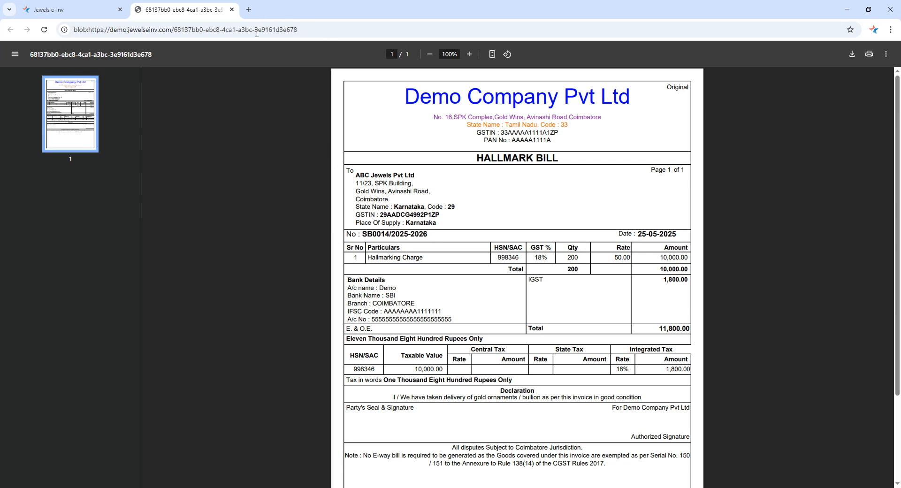
pyautogui.moveTo(476, 159); pyautogui.dragTo(674, 162)
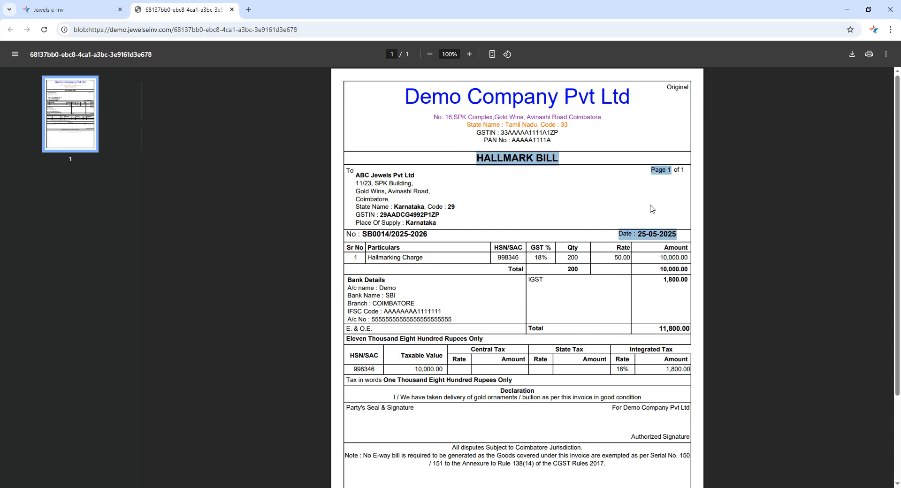
pyautogui.click(561, 194)
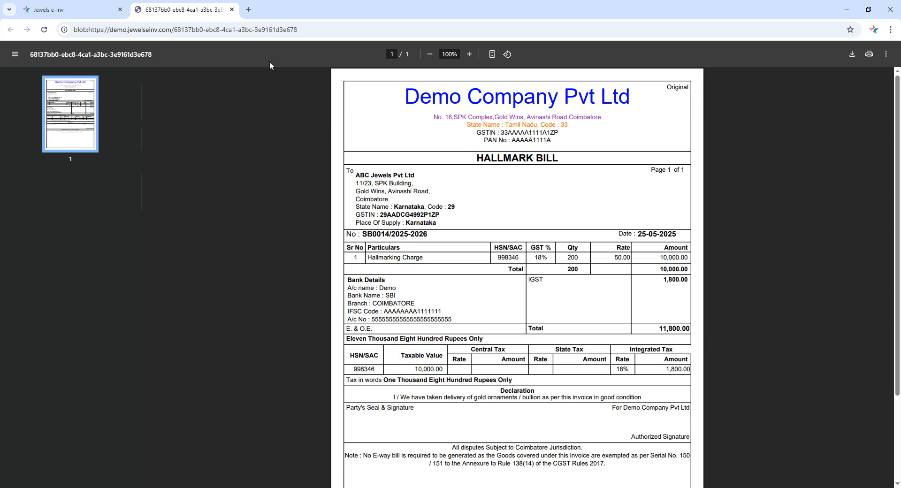
pyautogui.click(231, 9)
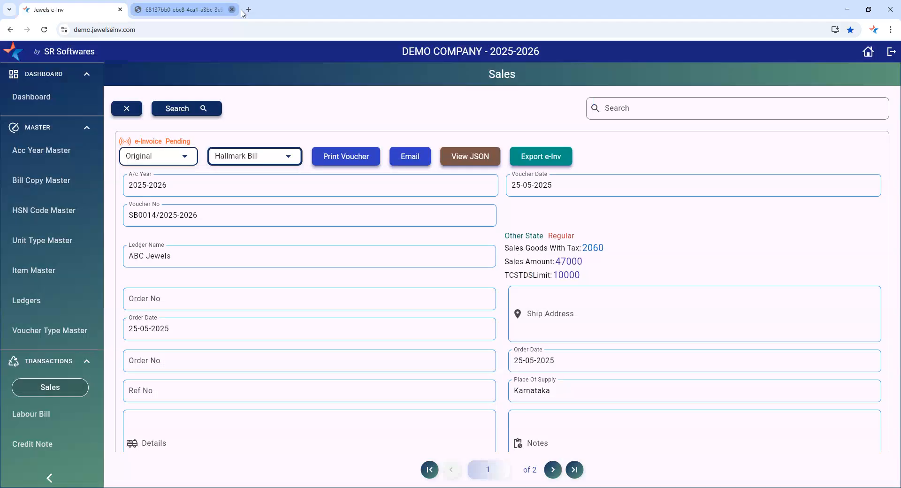
# Switch to the ABC Jewels sales voucher dated 20-05-2025 and print it with the Hallmark Letter design
pyautogui.click(263, 161)
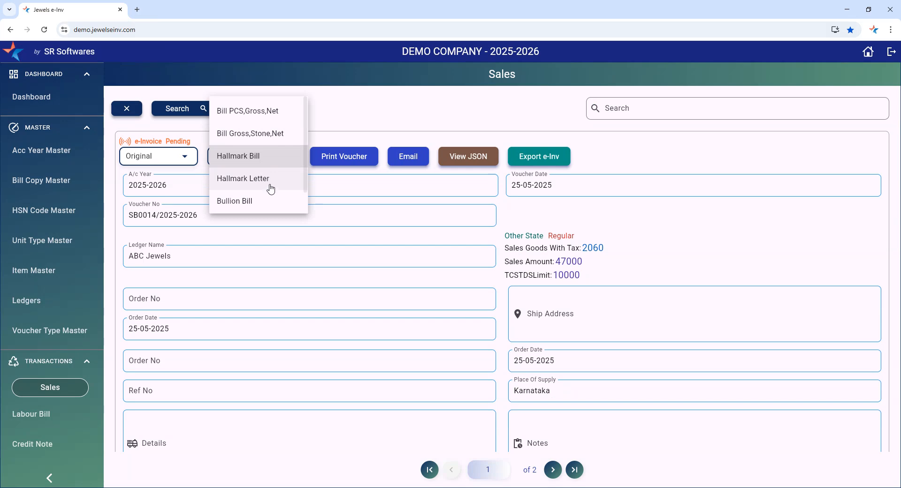
pyautogui.click(139, 122)
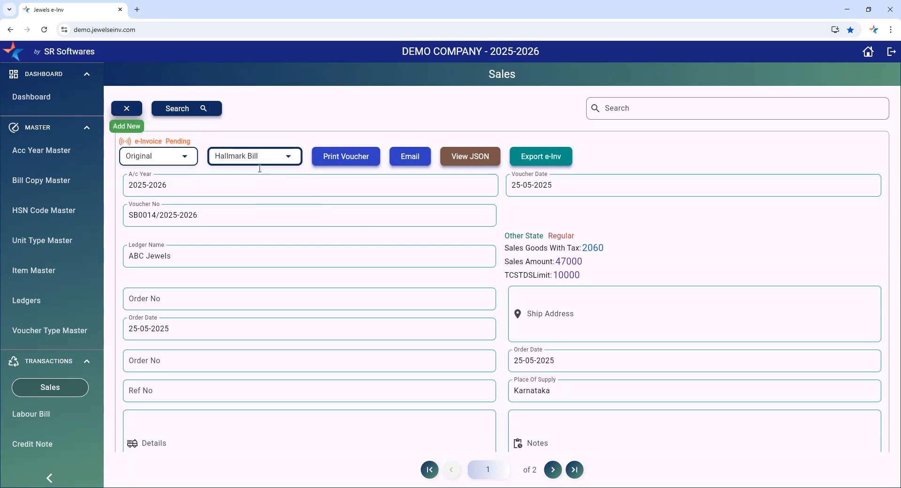
pyautogui.click(134, 112)
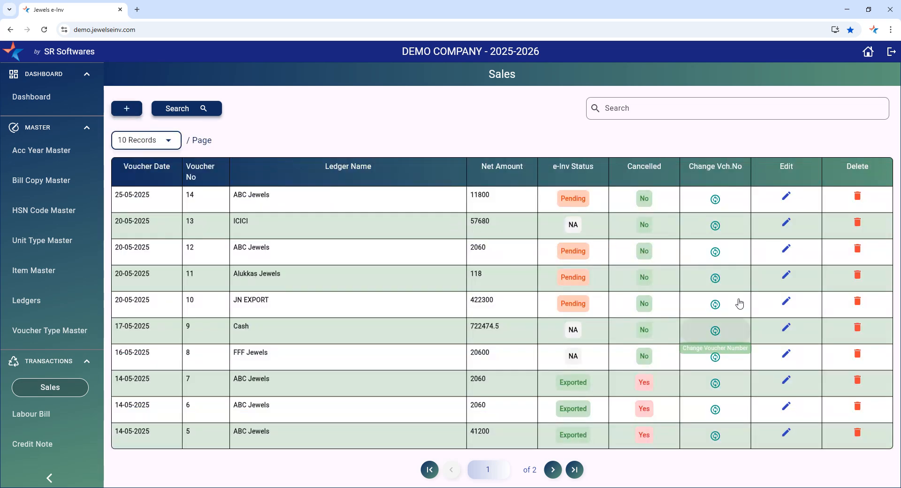
pyautogui.click(786, 248)
pyautogui.click(254, 156)
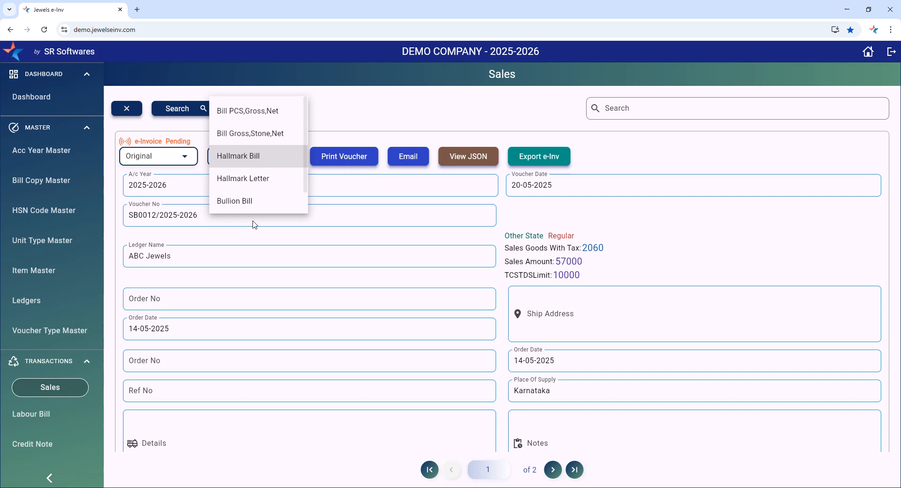
pyautogui.click(247, 181)
pyautogui.click(329, 160)
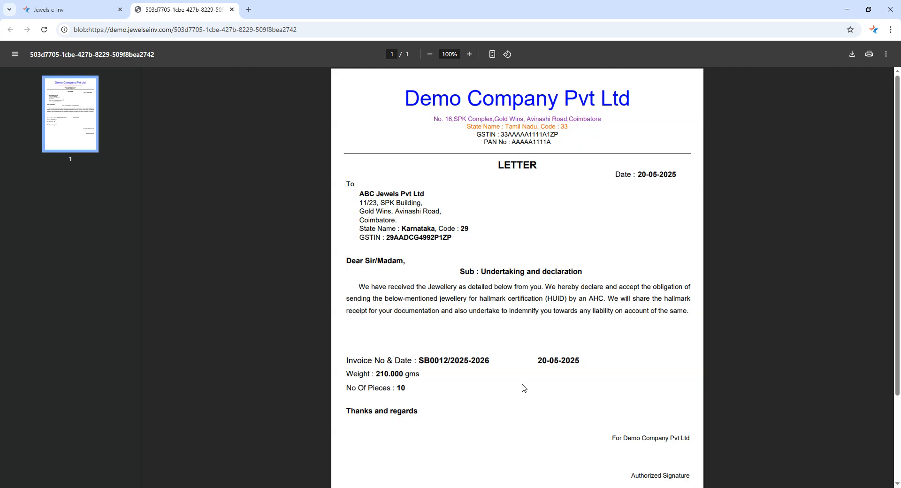
# Examine the printed hallmark letter, highlighting part of its subject line, and return to the sales list
pyautogui.scroll(-2, 446, 399)
pyautogui.scroll(2, 469, 401)
pyautogui.scroll(-2, 503, 465)
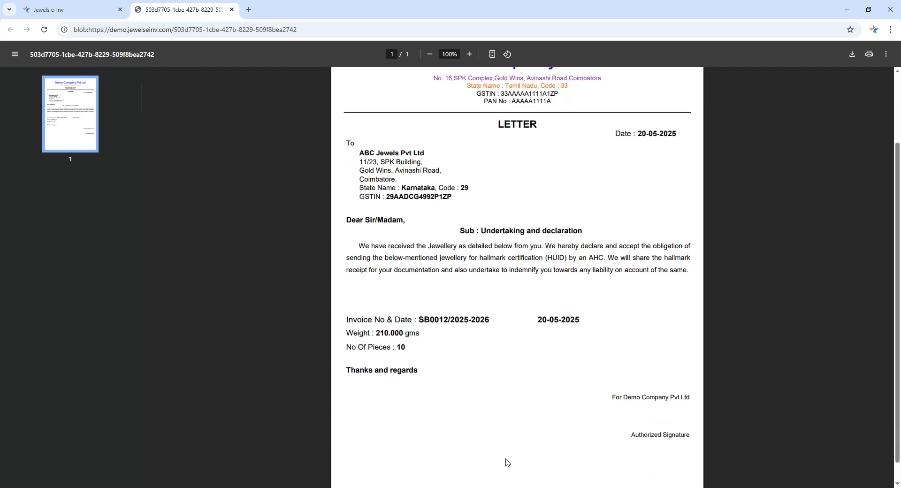
pyautogui.scroll(2, 469, 269)
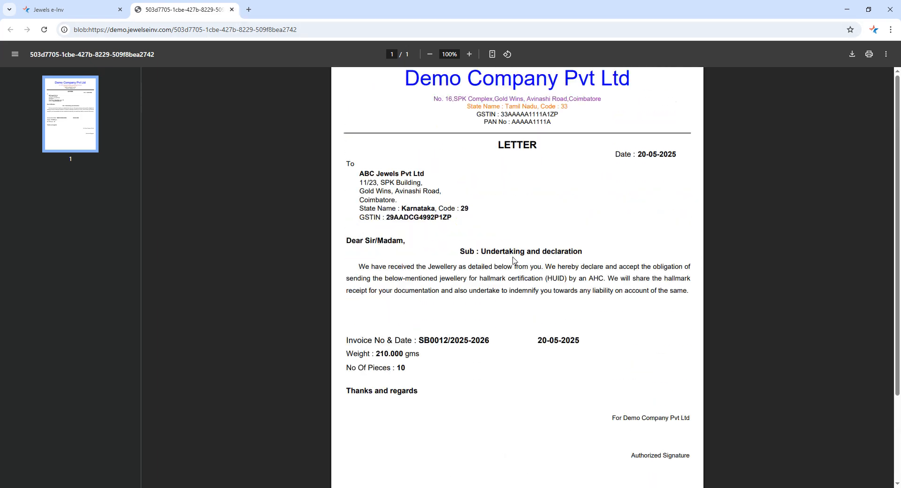
pyautogui.moveTo(492, 270); pyautogui.dragTo(679, 270)
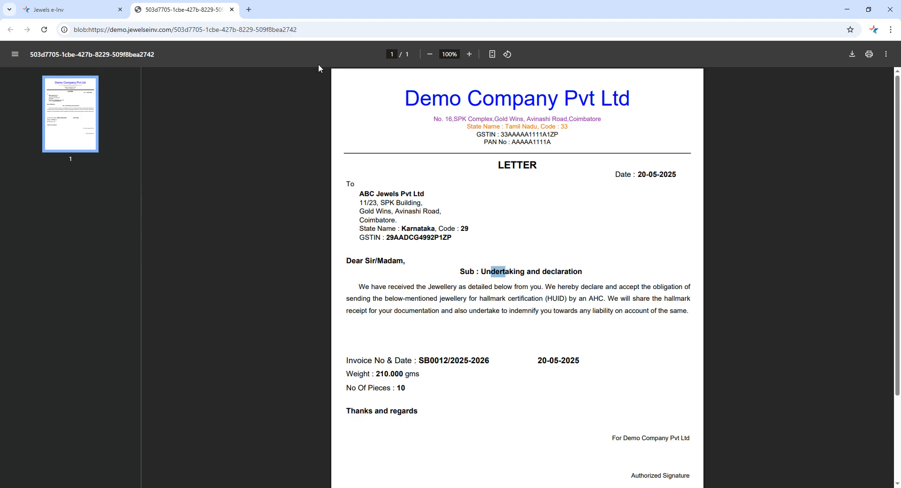
pyautogui.click(232, 9)
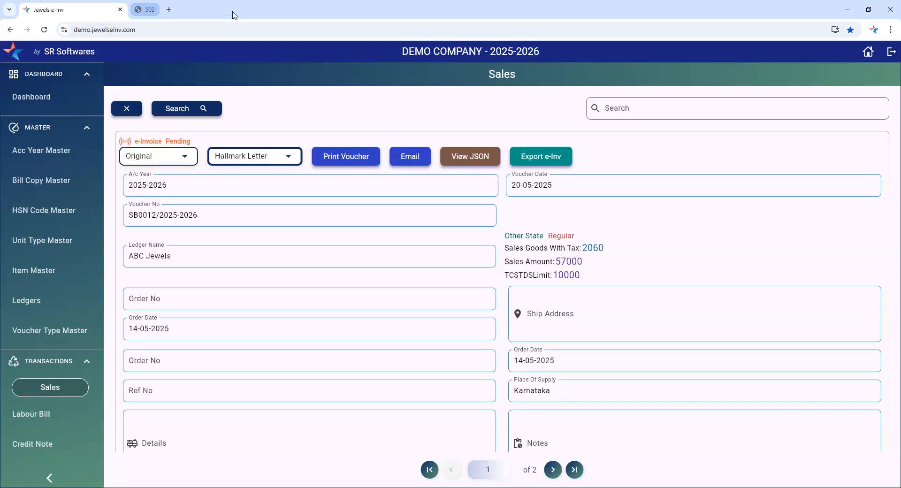
pyautogui.click(245, 156)
pyautogui.click(261, 220)
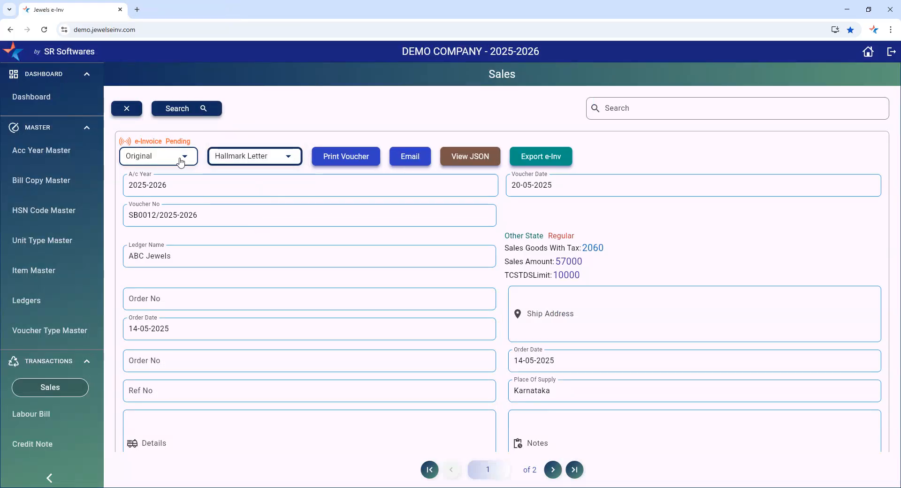
pyautogui.click(125, 109)
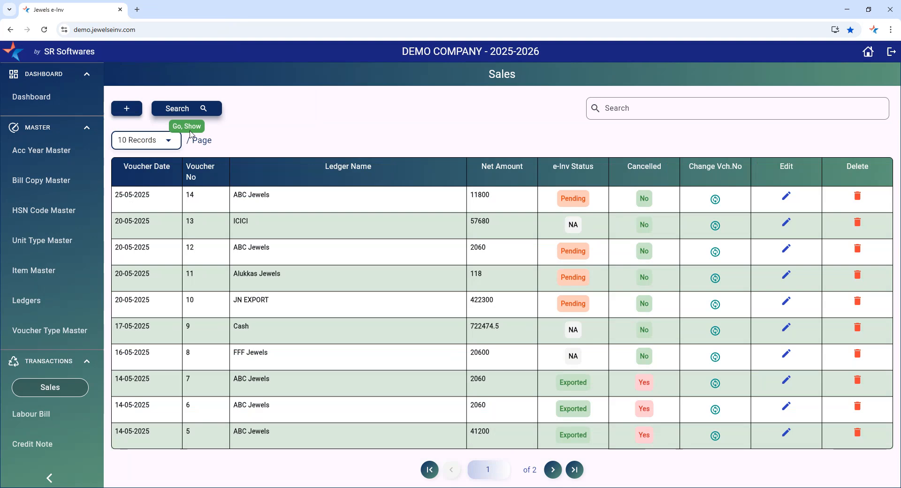
# Start a new sales voucher for the ledger ABC Jewels and add a Jewellery item line
pyautogui.click(127, 110)
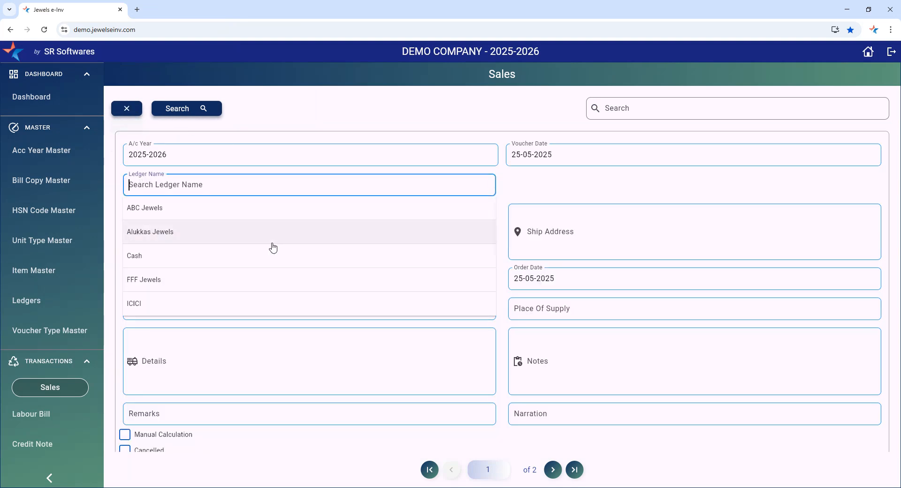
pyautogui.click(164, 207)
pyautogui.scroll(-8, 424, 268)
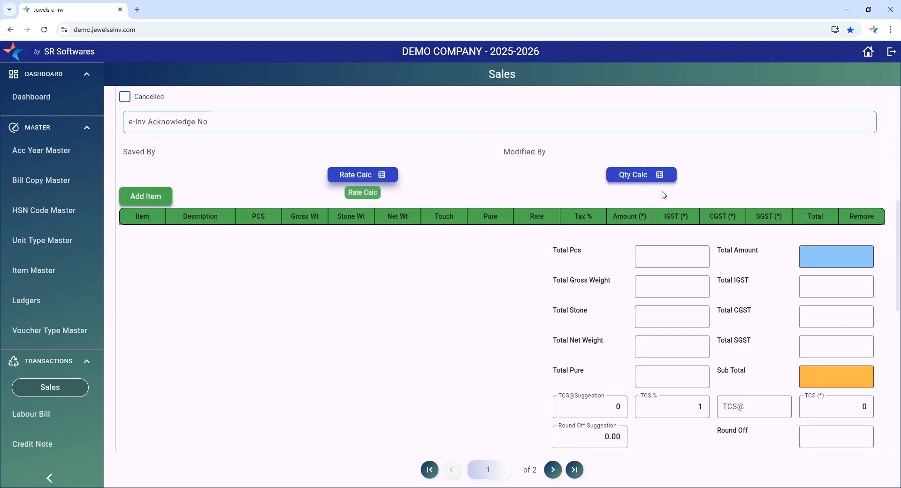
pyautogui.click(145, 196)
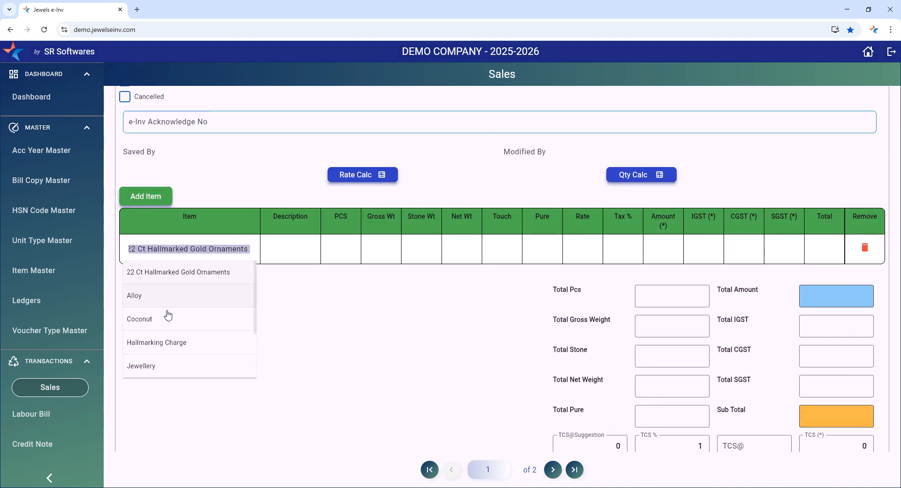
pyautogui.scroll(-2, 169, 337)
pyautogui.scroll(2, 167, 347)
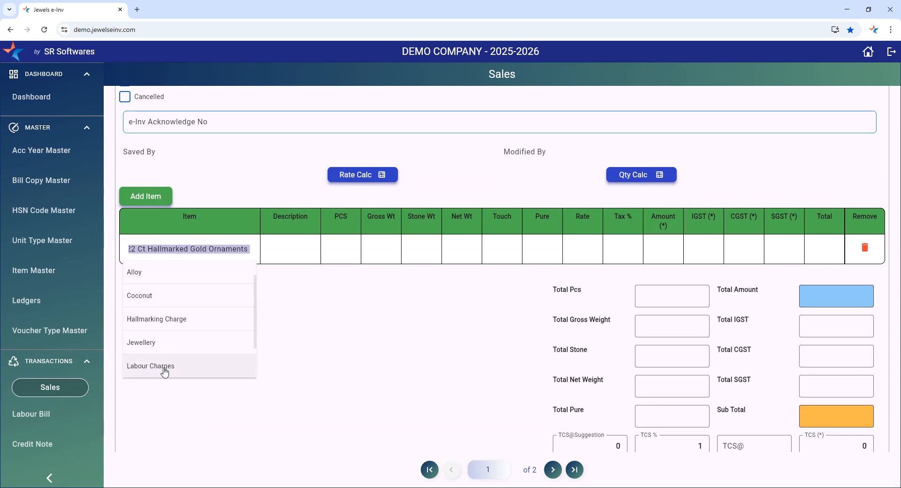
pyautogui.click(167, 343)
# Set the Jewellery line's gross weight to 200 and its rate to 8000, and save the voucher
pyautogui.click(394, 248)
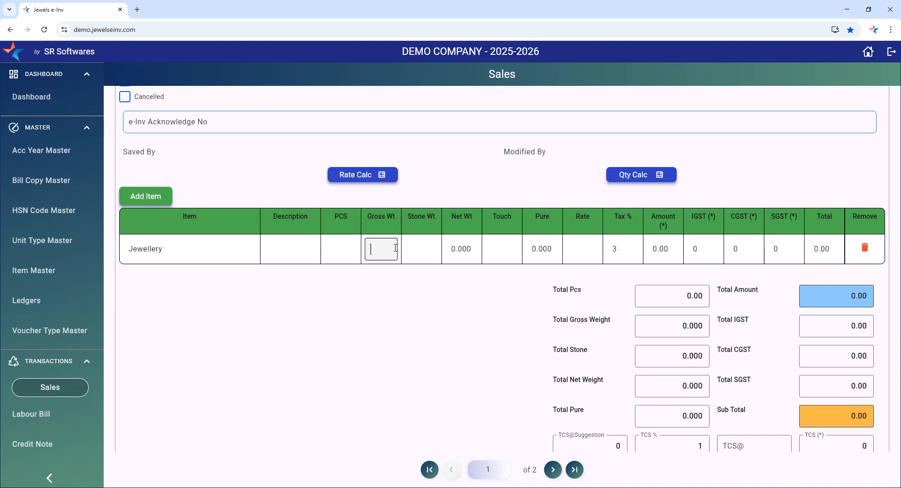
pyautogui.write('200')
pyautogui.press('Tab')
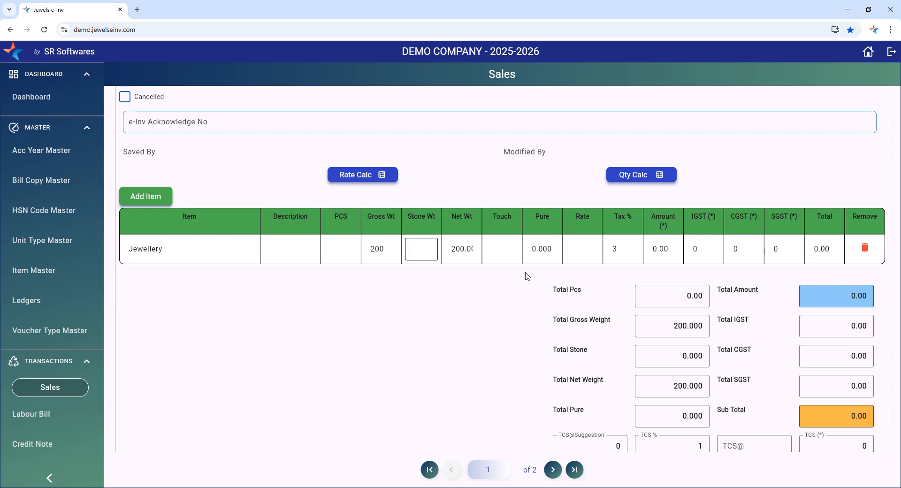
pyautogui.click(578, 248)
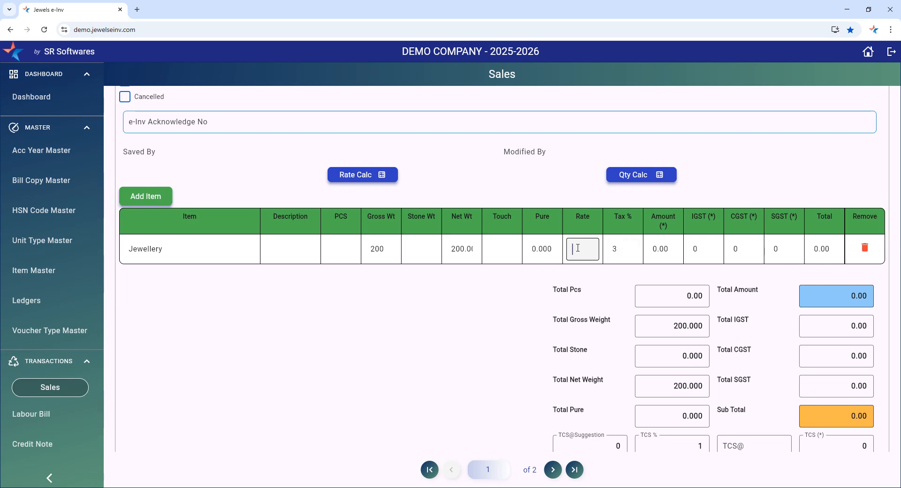
pyautogui.write('8000')
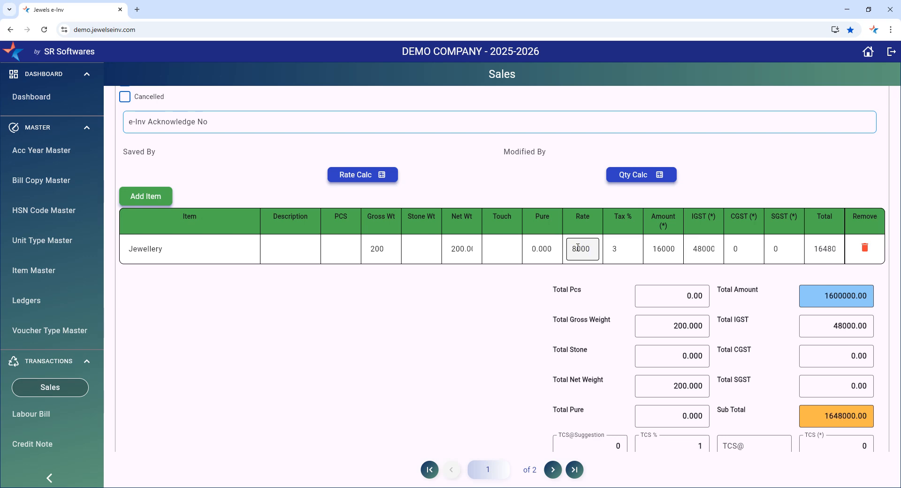
pyautogui.scroll(-5, 577, 247)
pyautogui.click(366, 373)
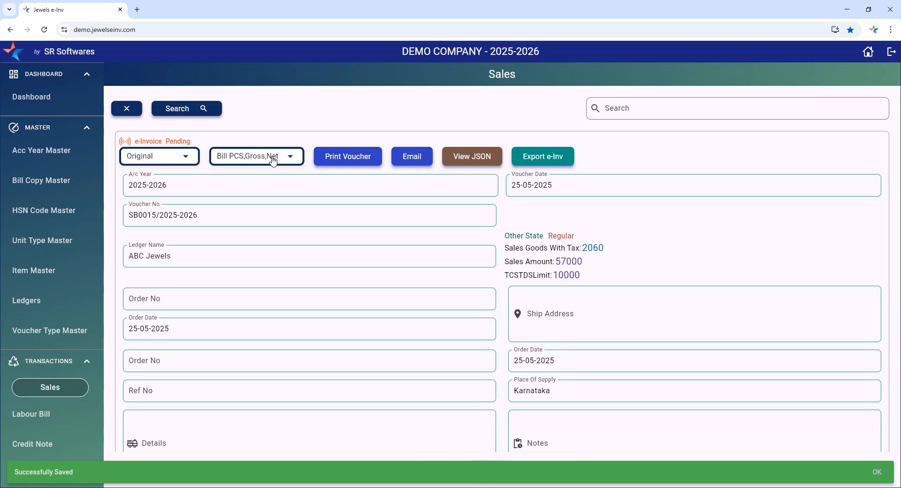
# Print the saved voucher with the Bill PCS,Gross,Net design, close that printout, and print it again with the Bullion Bill design
pyautogui.click(342, 159)
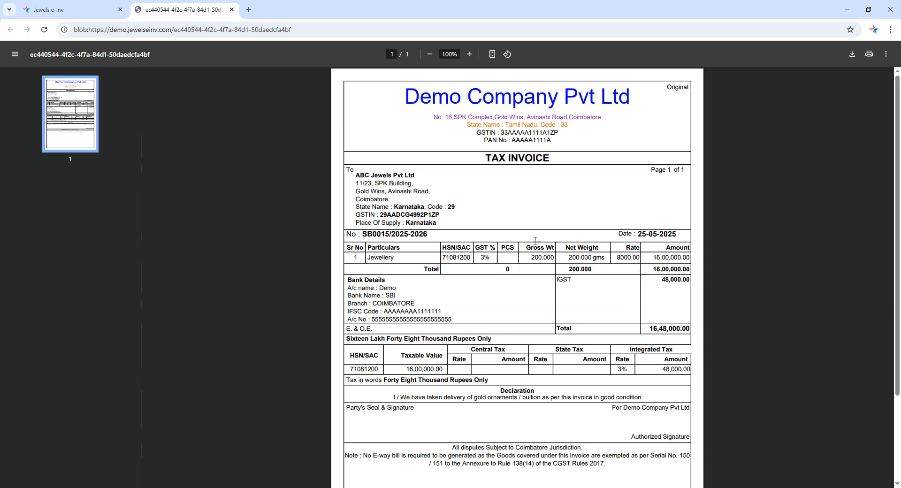
pyautogui.click(232, 9)
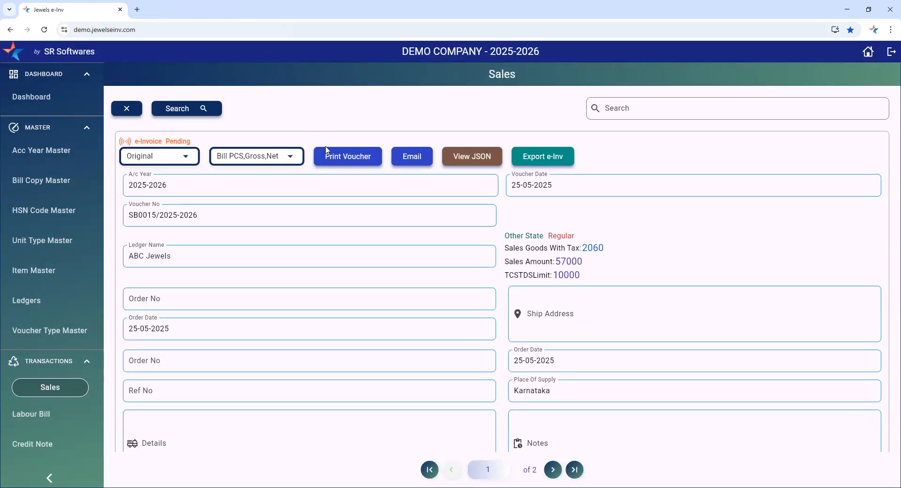
pyautogui.click(268, 159)
pyautogui.scroll(-1, 263, 197)
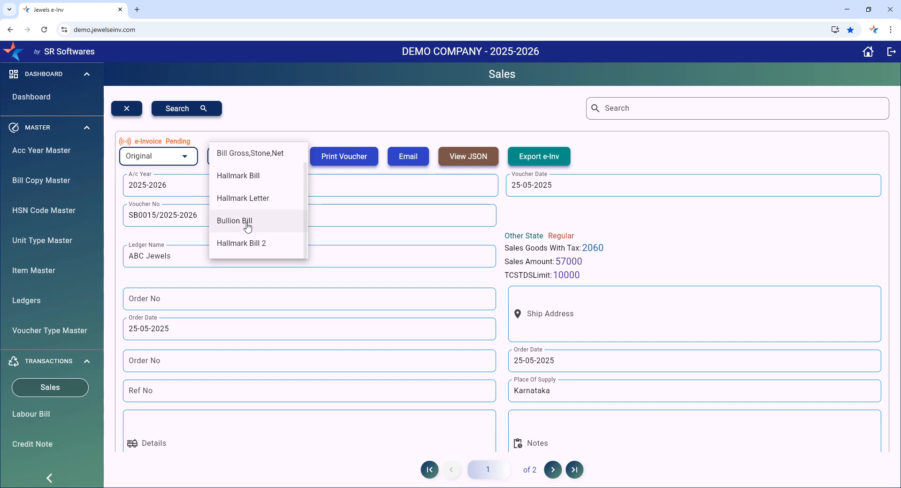
pyautogui.click(247, 227)
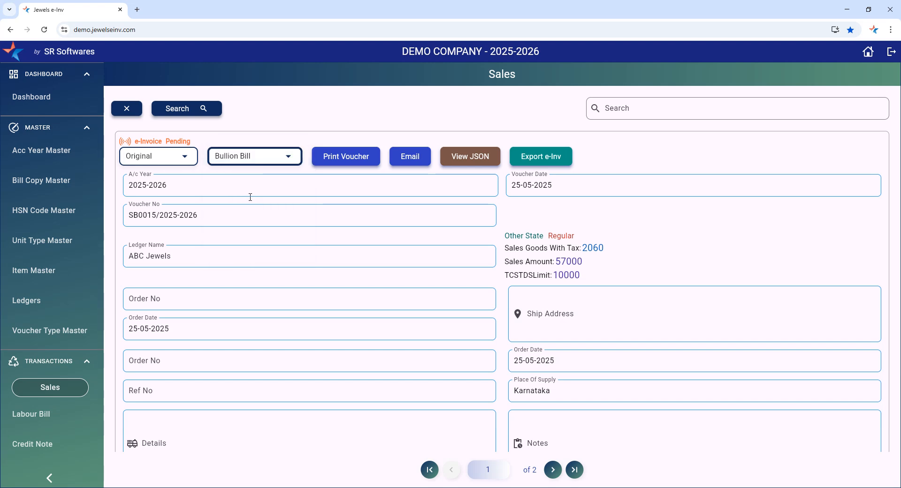
pyautogui.click(345, 162)
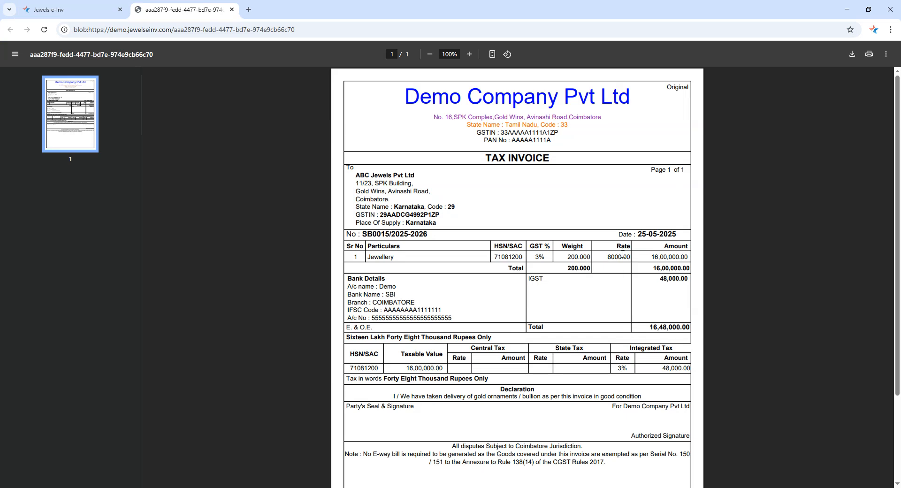
# Examine the Bullion Bill printout from its TAX INVOICE title down to the footer note, and close it
pyautogui.scroll(-3, 618, 351)
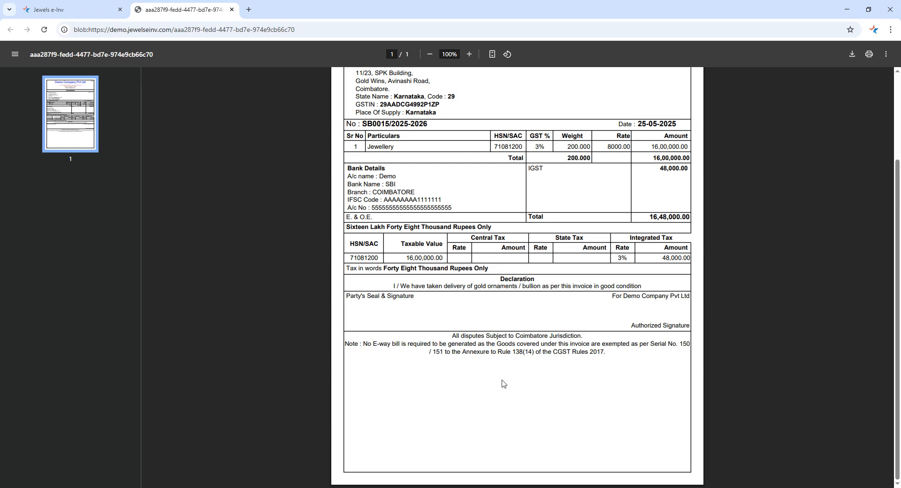
pyautogui.scroll(3, 505, 408)
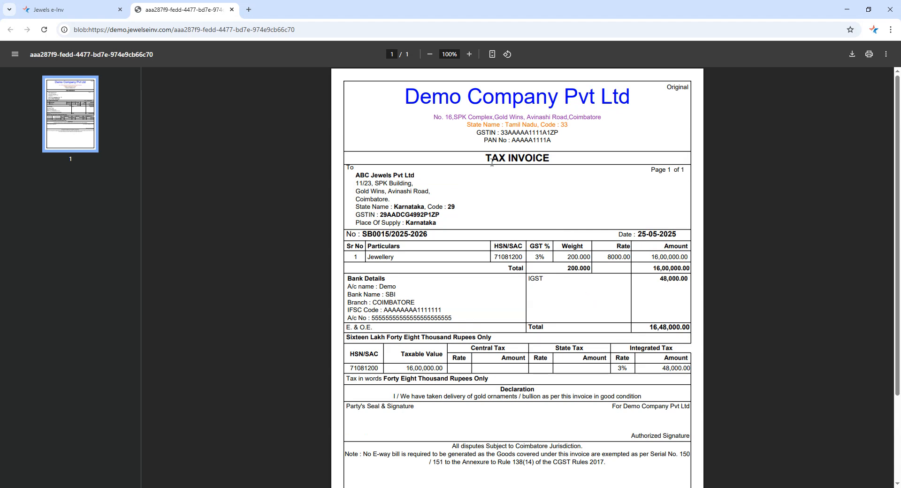
pyautogui.scroll(-2, 530, 394)
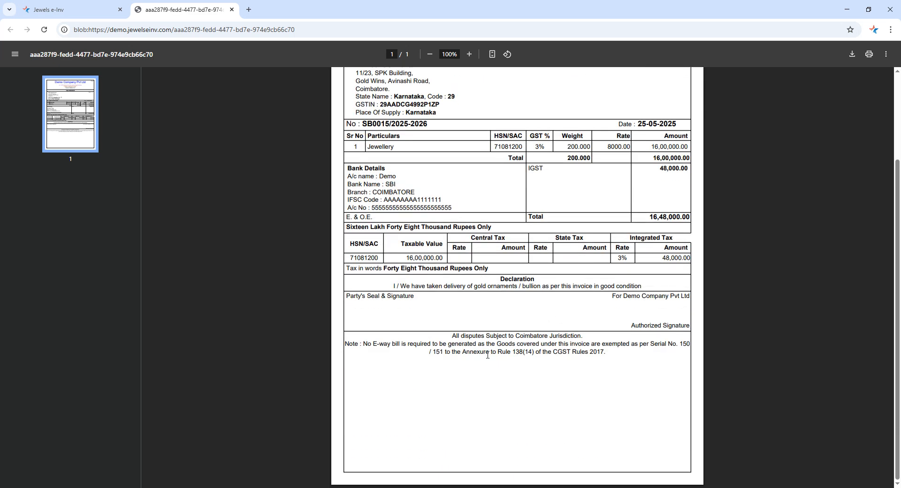
pyautogui.scroll(2, 516, 322)
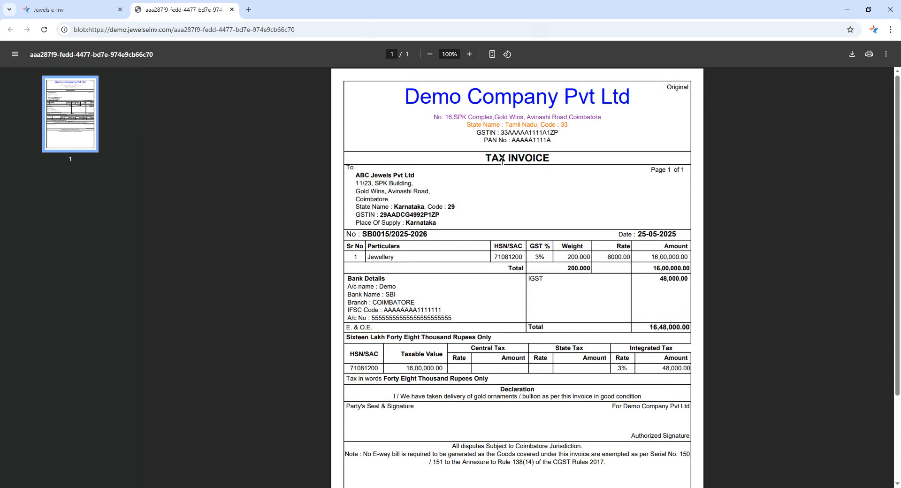
pyautogui.moveTo(483, 156); pyautogui.dragTo(483, 327)
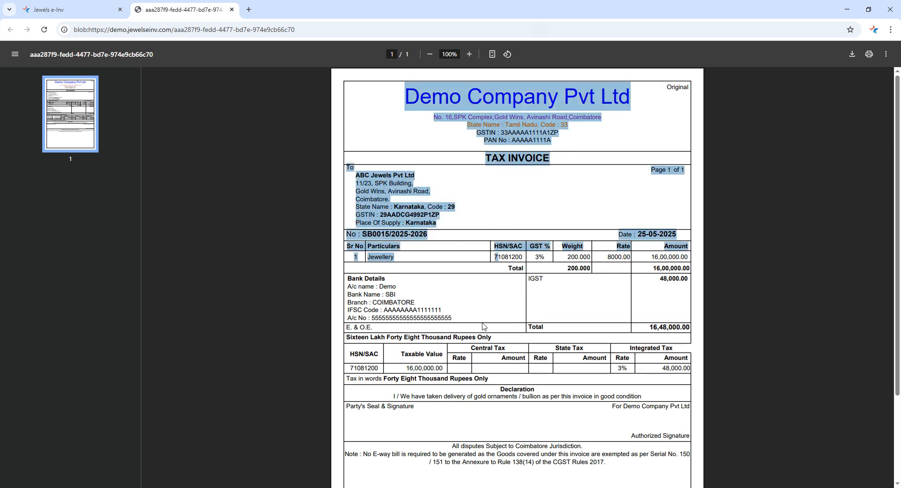
pyautogui.click(488, 326)
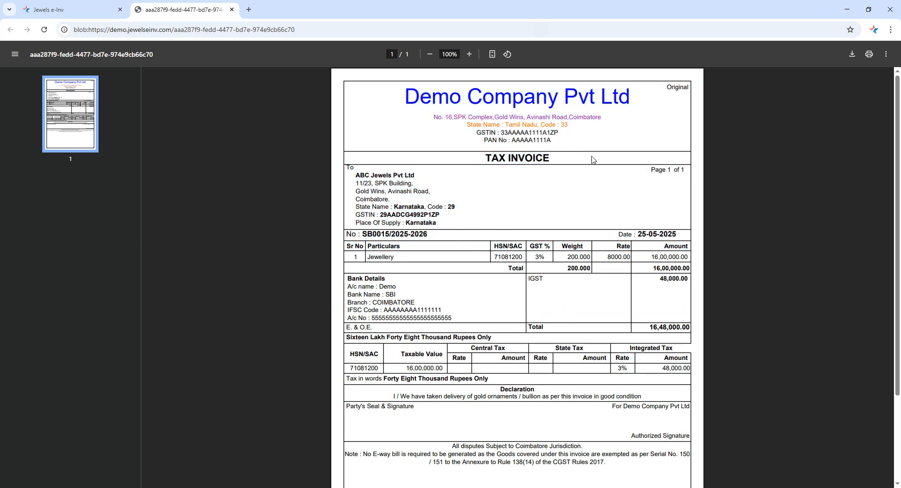
pyautogui.click(231, 10)
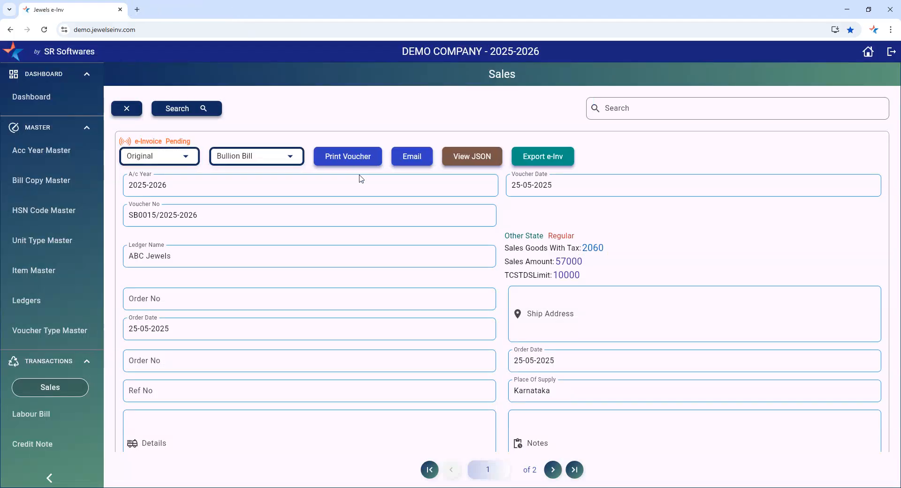
# Open the Voucher Type Master list
pyautogui.click(59, 333)
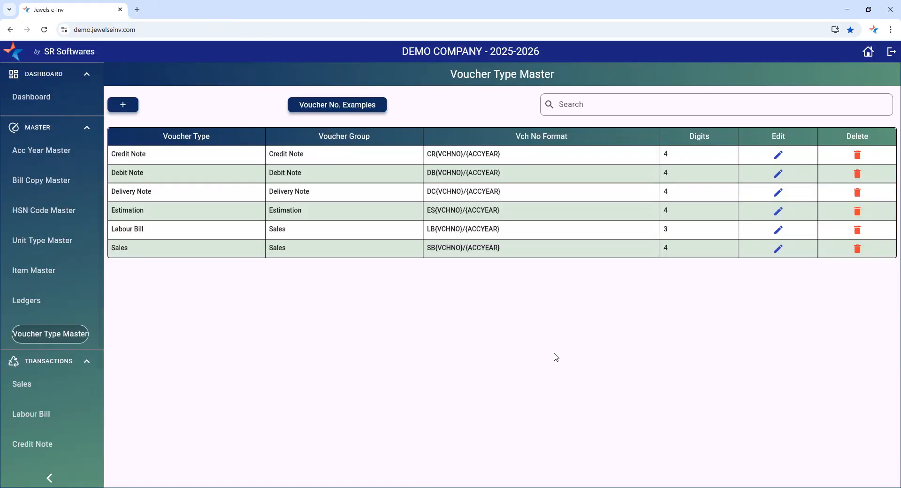